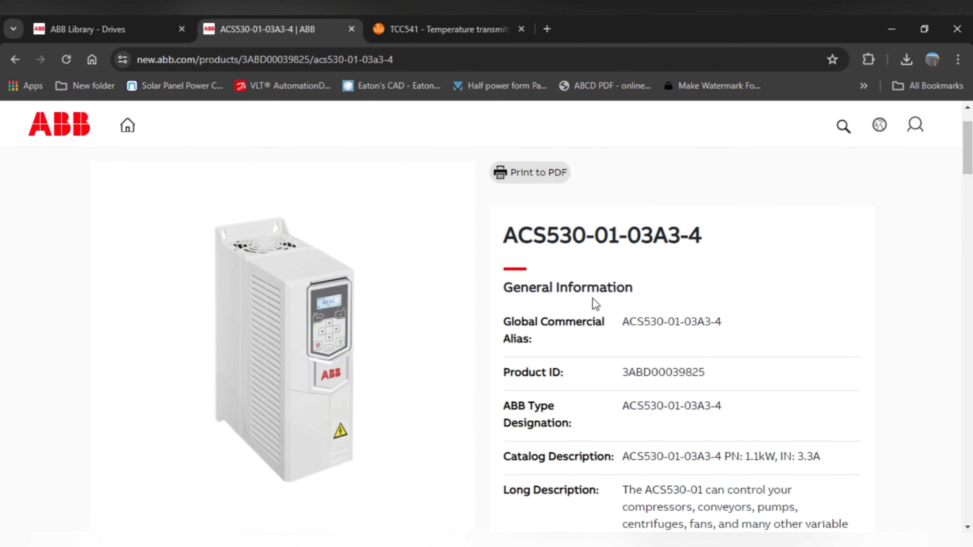
Download the EDZ file of the ACS530-01-03A3-4 EPLAN circuit diagram from the ABB Library
scroll(679, 287, down, 2)
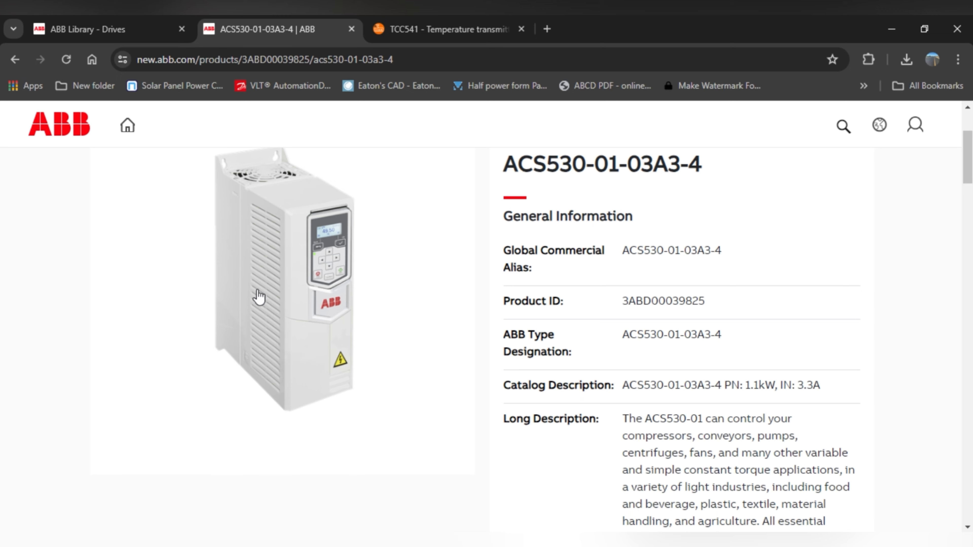
scroll(290, 281, down, 1)
scroll(290, 281, down, 3)
click(88, 29)
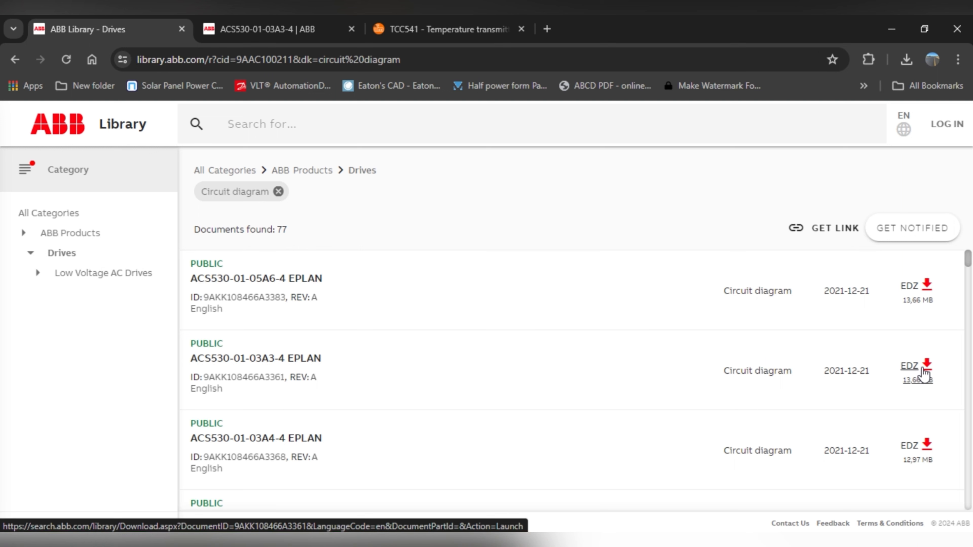
click(923, 371)
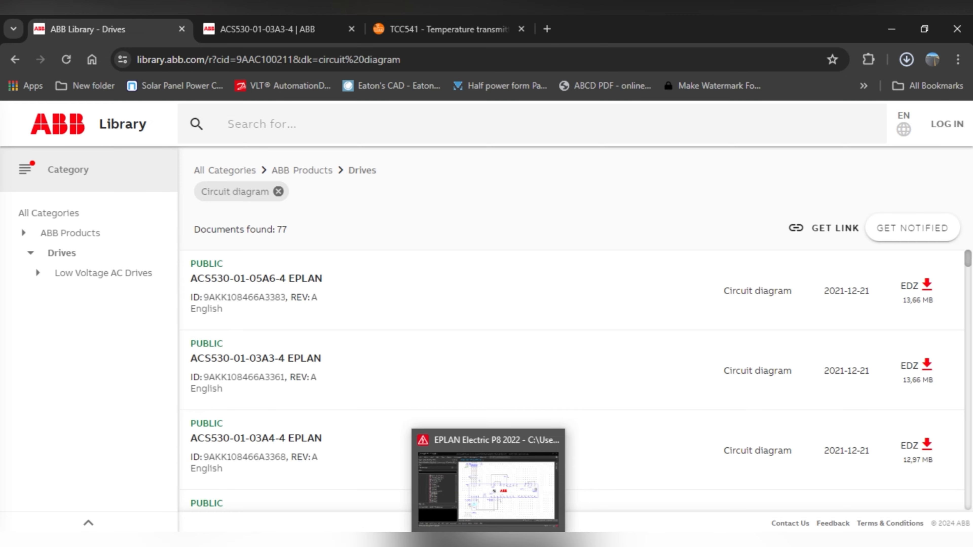
Switch to EPLAN Electric P8, open the parts management and start importing part records
click(488, 541)
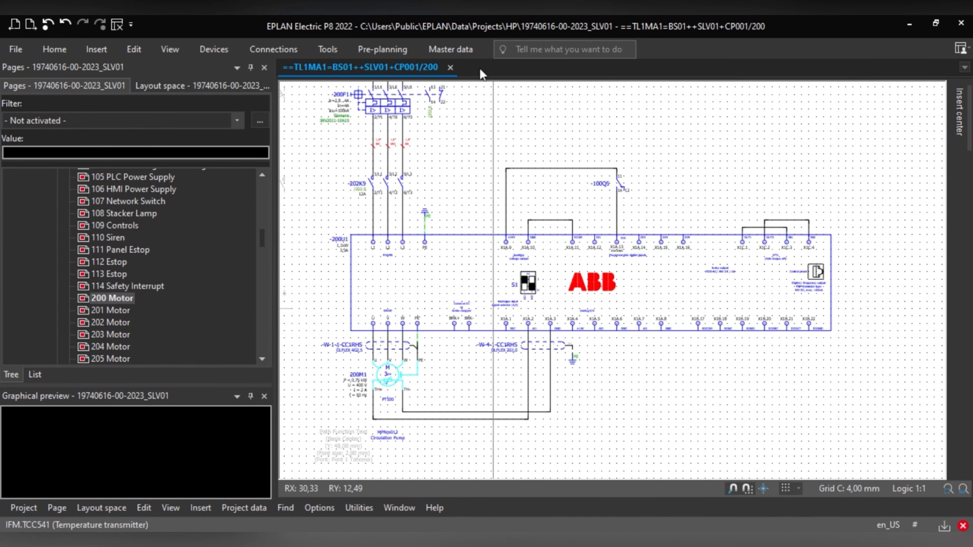
click(458, 52)
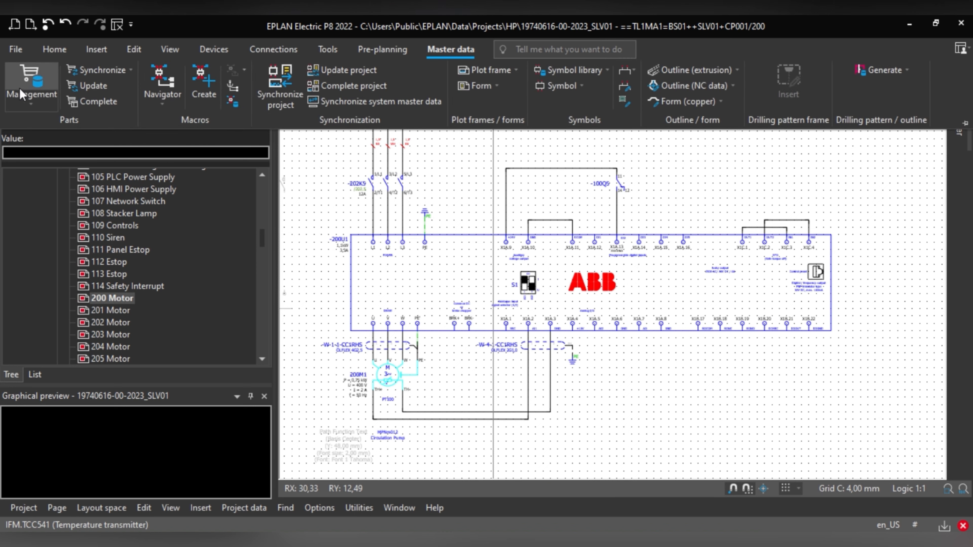
click(23, 80)
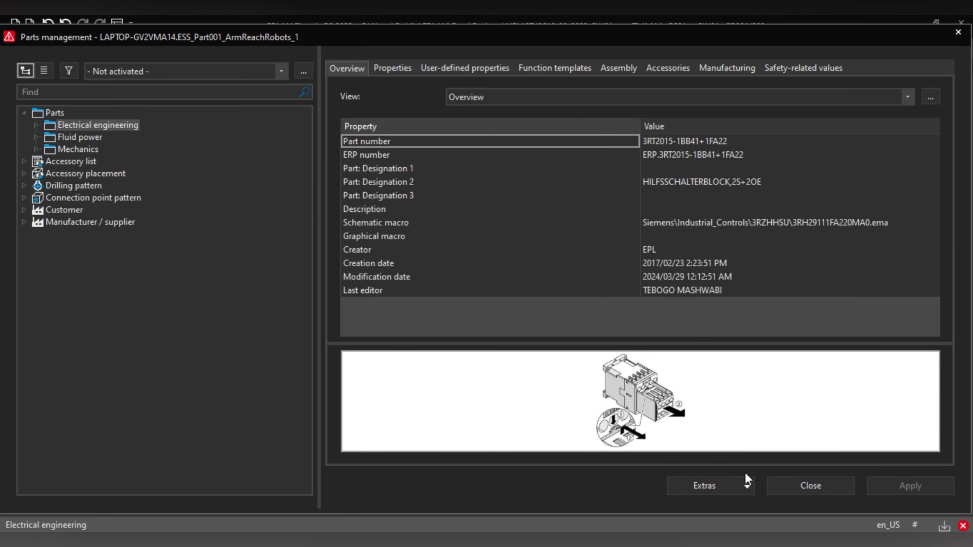
click(747, 486)
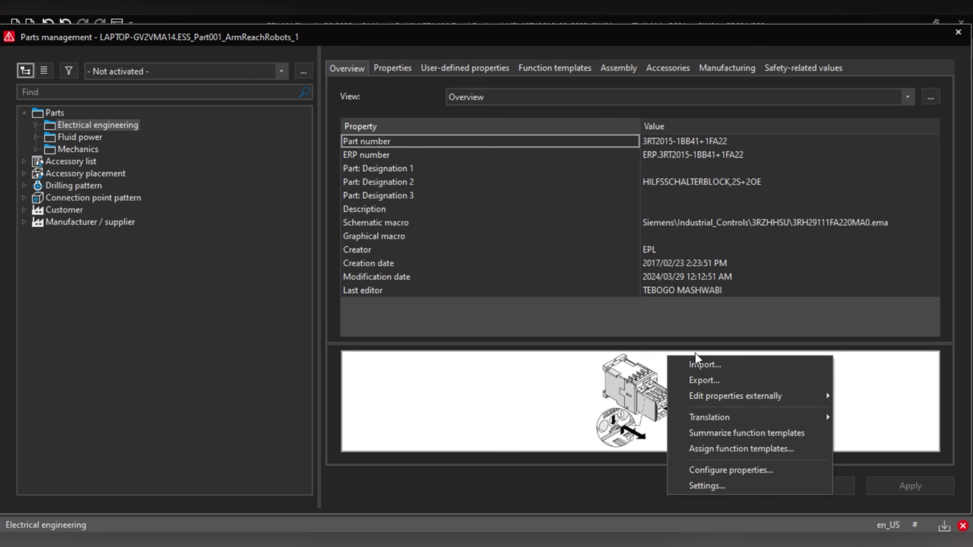
click(701, 365)
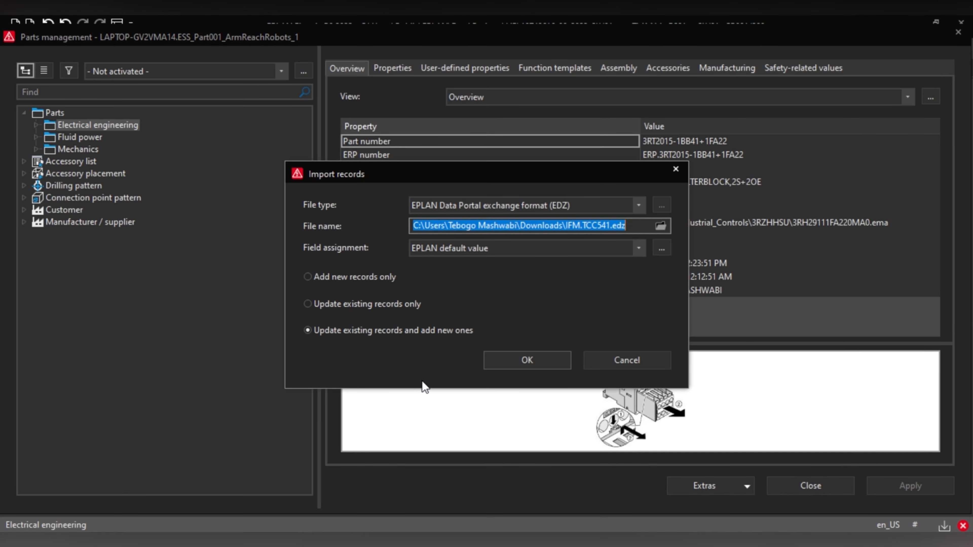
click(638, 205)
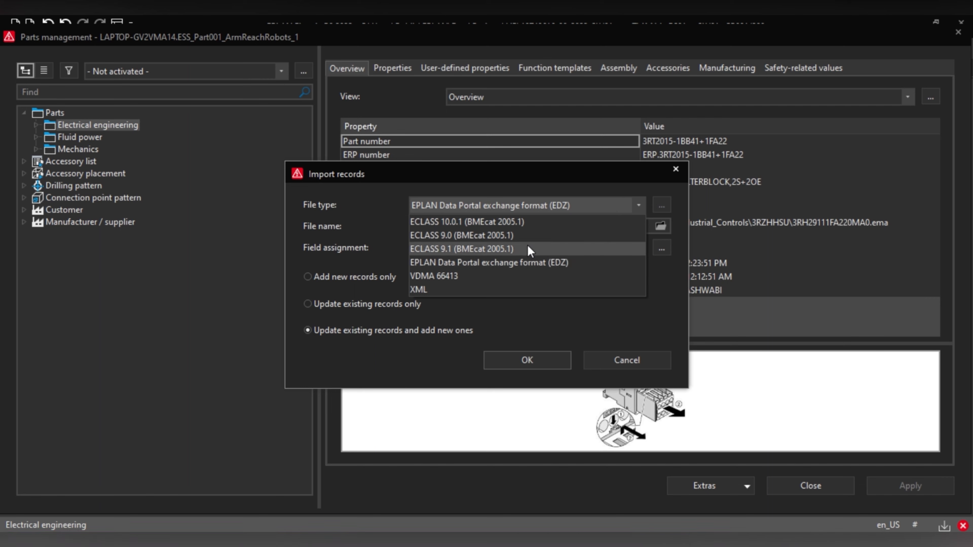
click(424, 290)
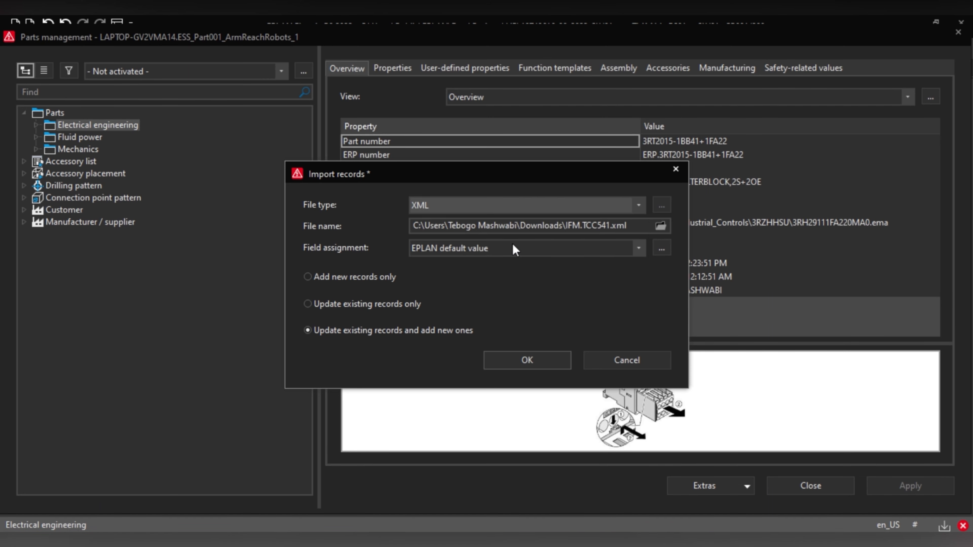
click(639, 206)
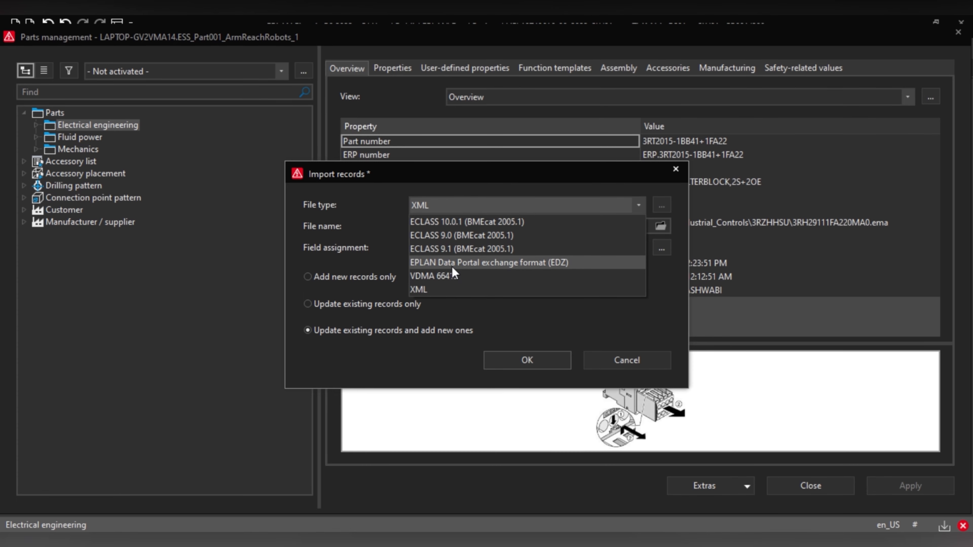
click(555, 265)
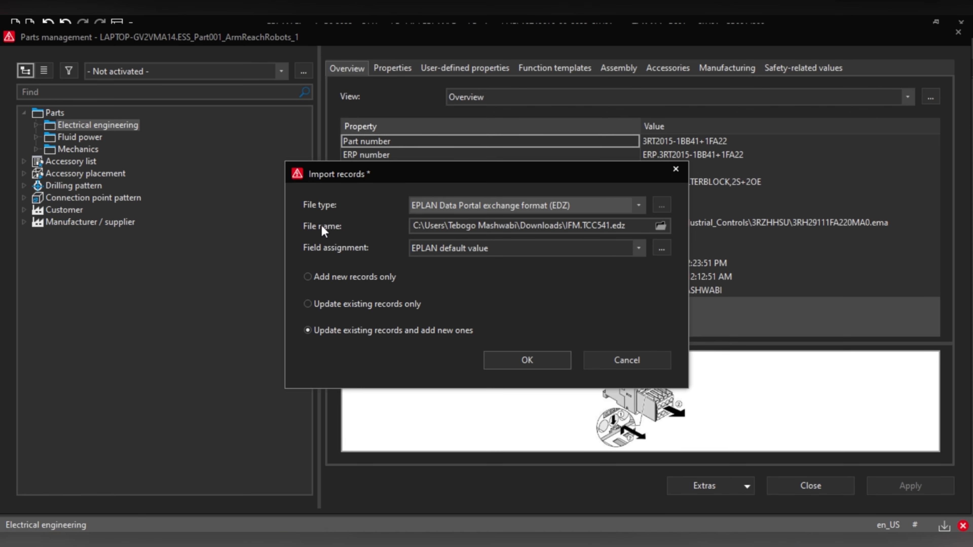
Choose ABB_3ABD00039825_ACS530-01-03A3-4.edz from the Downloads folder as the file to import
click(661, 226)
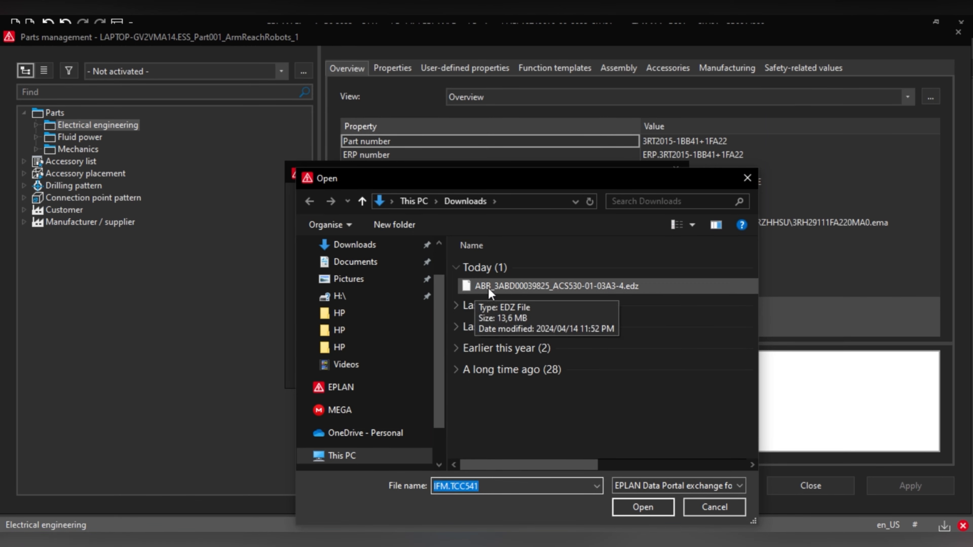
click(603, 288)
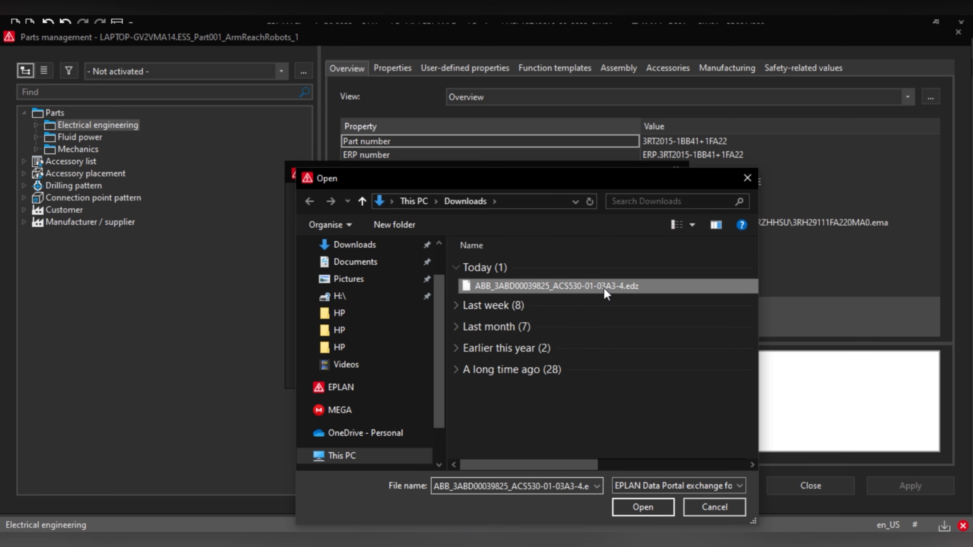
click(657, 506)
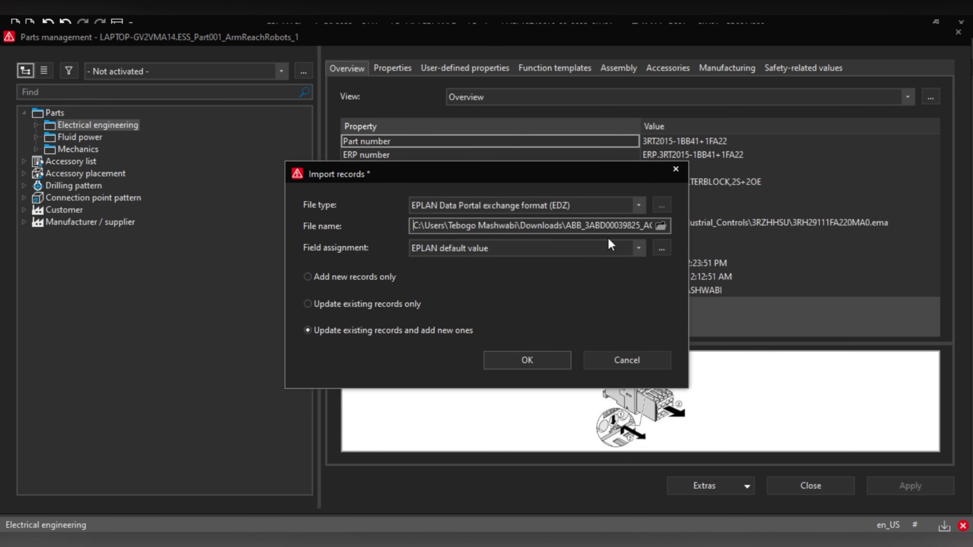
Copy the type designation ACS530-01-03A3-4 out of the import file name
click(590, 226)
key(Right)
key(Right)
key(Right)
key(Right)
key(Right)
key(Right)
key(Right)
key(Right)
key(Right)
key(Right)
key(Right)
key(Right)
key(Right)
key(Right)
key(Right)
key(Right)
key(Right)
key(Right)
key(Right)
key(Right)
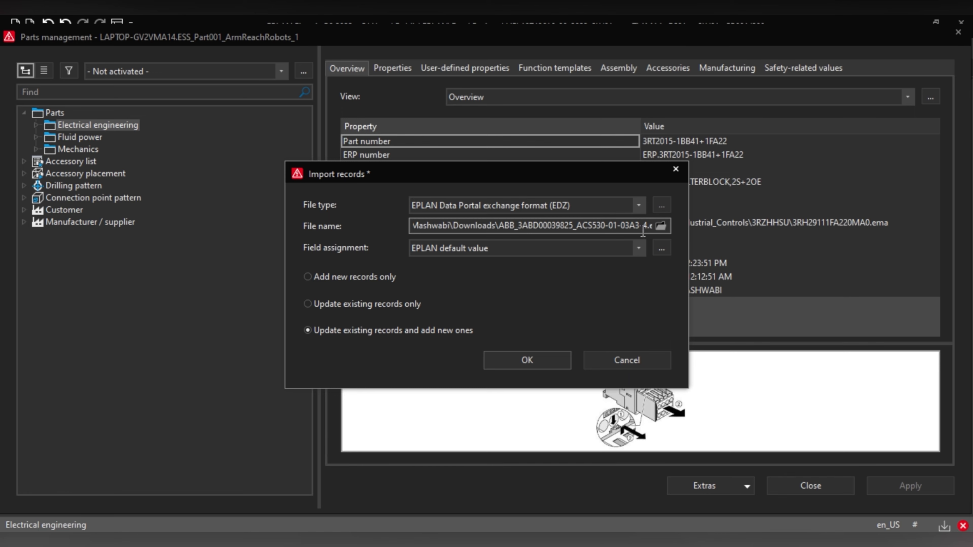
drag(648, 222, 580, 220)
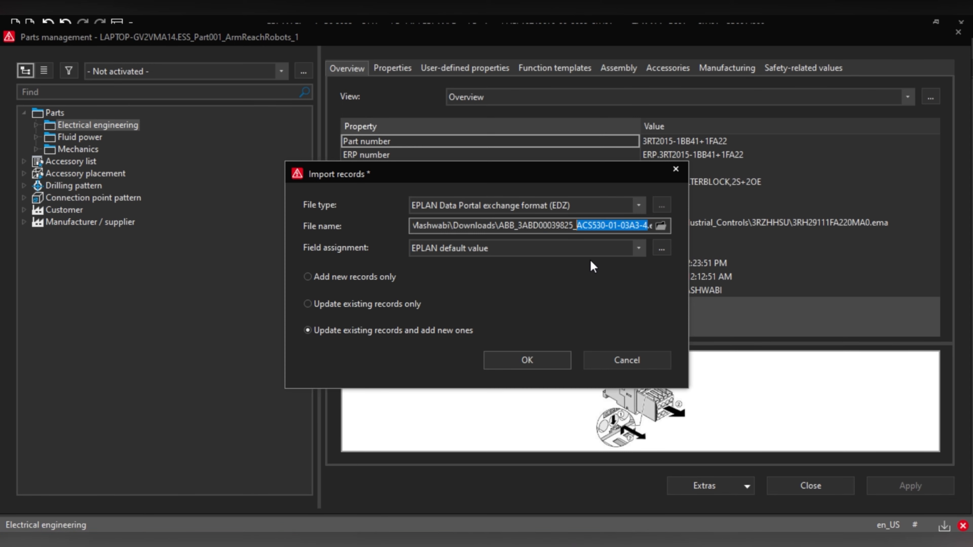
right_click(590, 222)
click(623, 246)
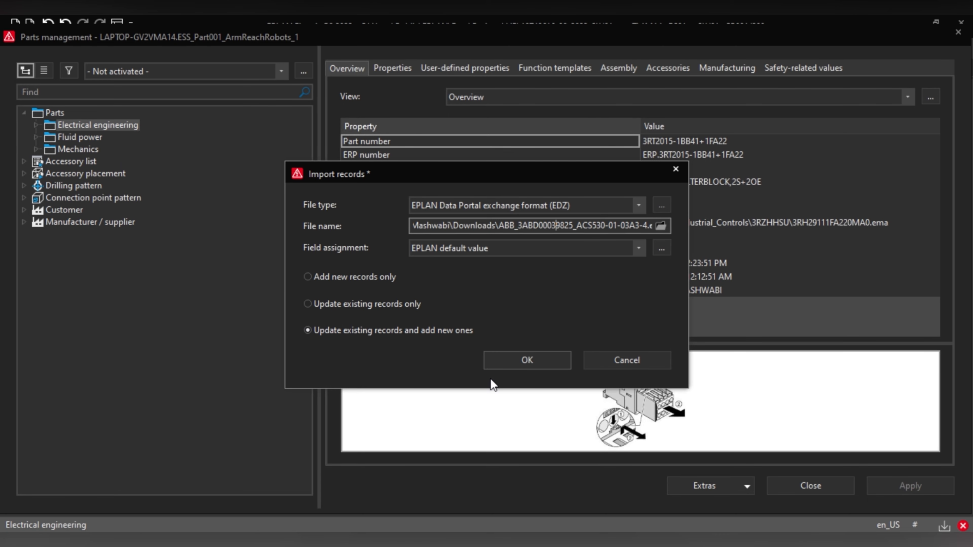
Import the EDZ records, overwriting all existing files, and synchronize the parts database into the project when closing parts management
click(517, 363)
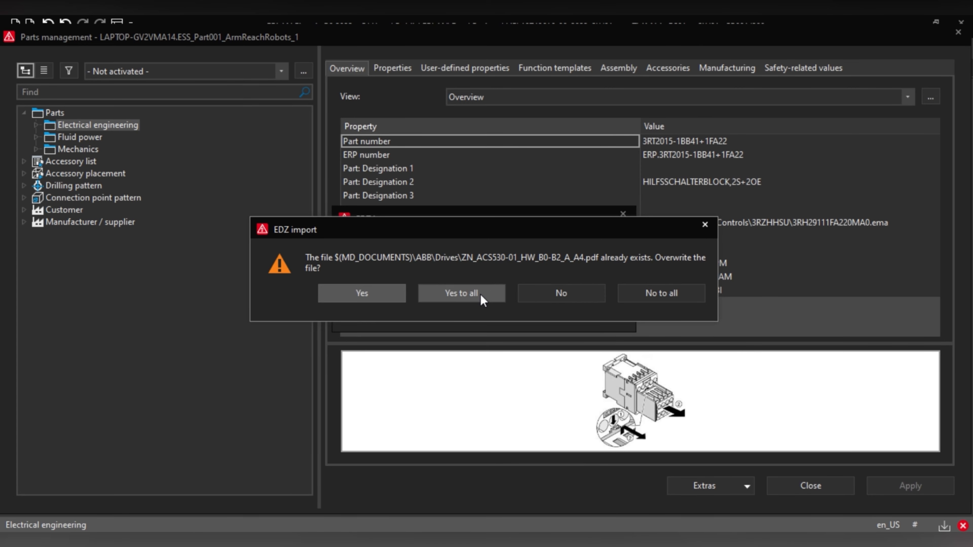
click(461, 293)
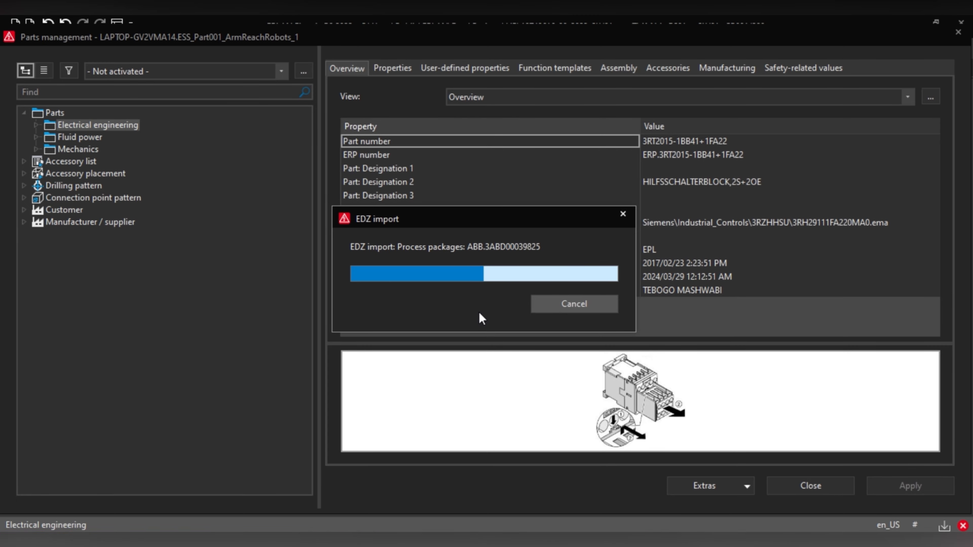
click(832, 490)
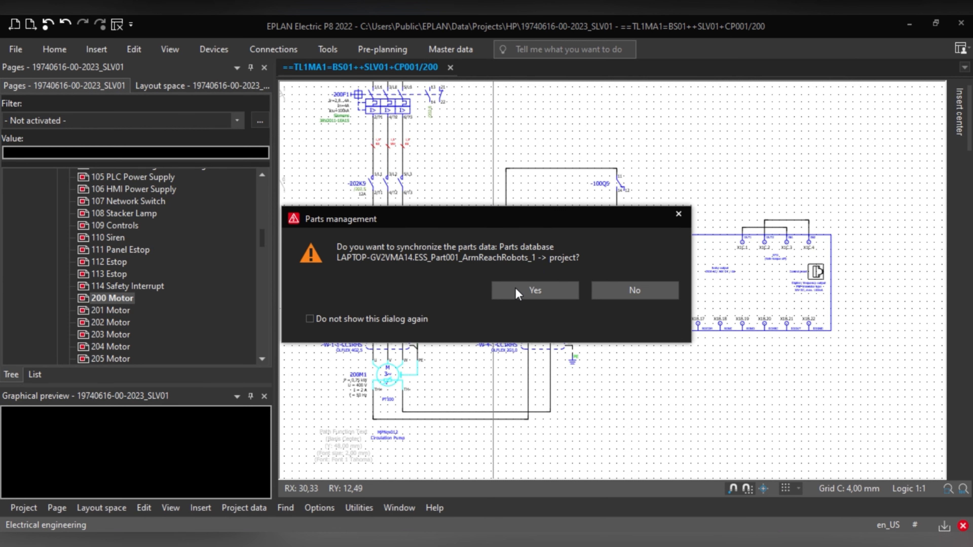
click(548, 290)
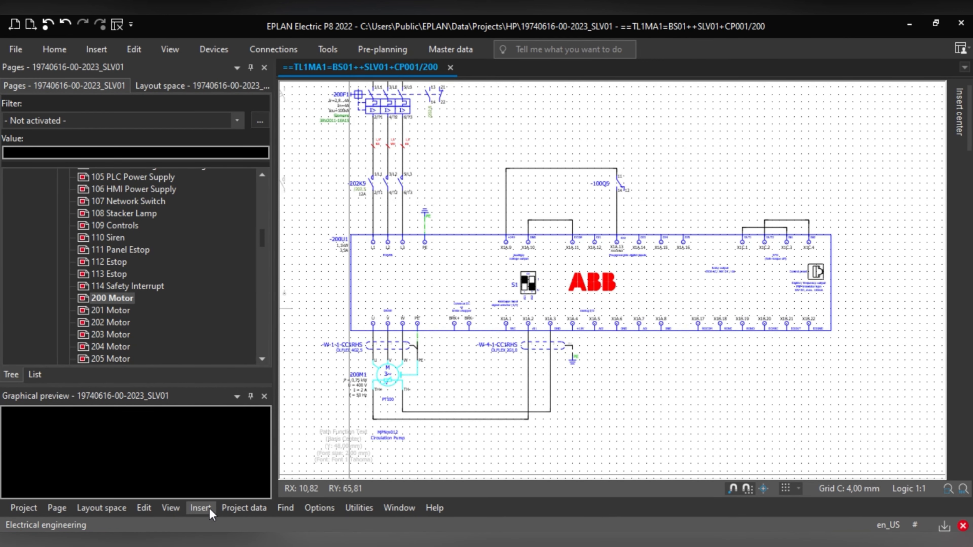
click(202, 507)
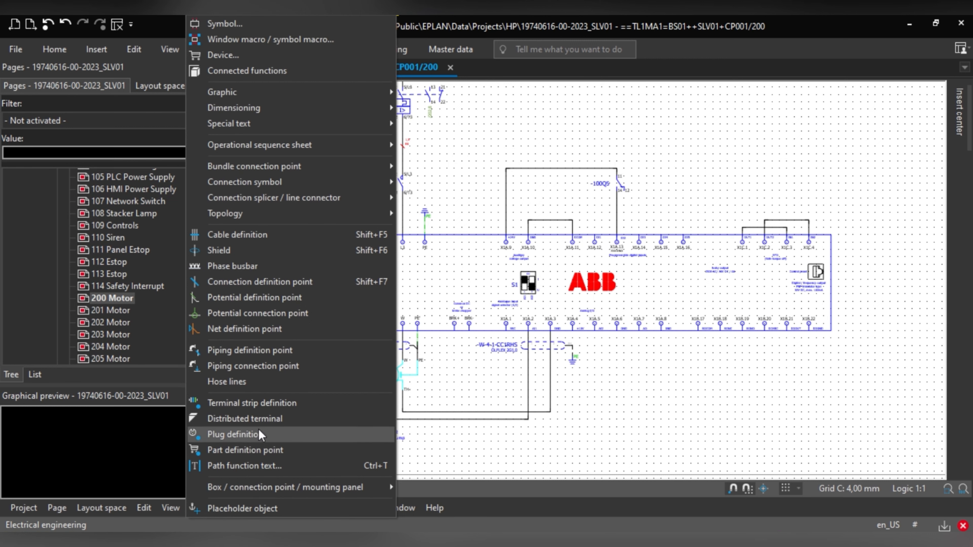
click(460, 457)
click(203, 512)
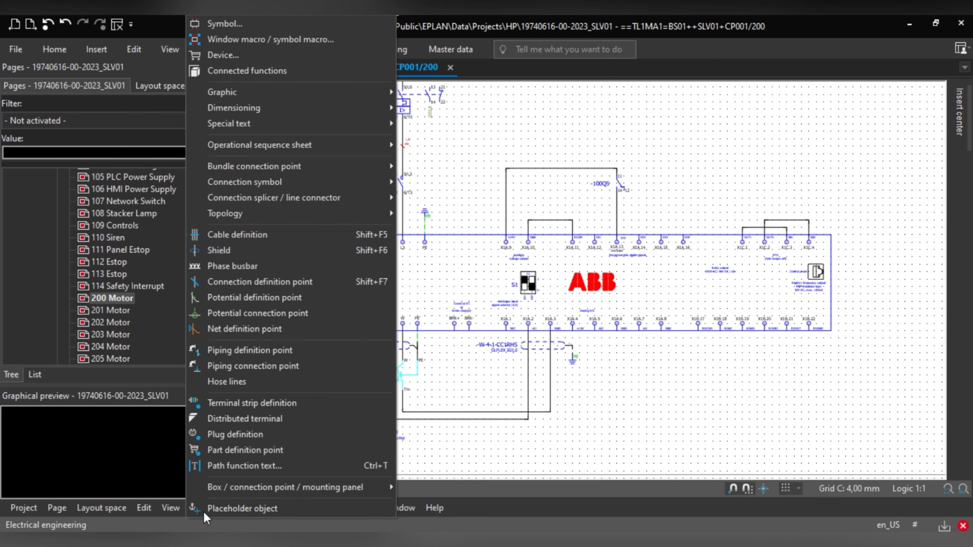
click(245, 466)
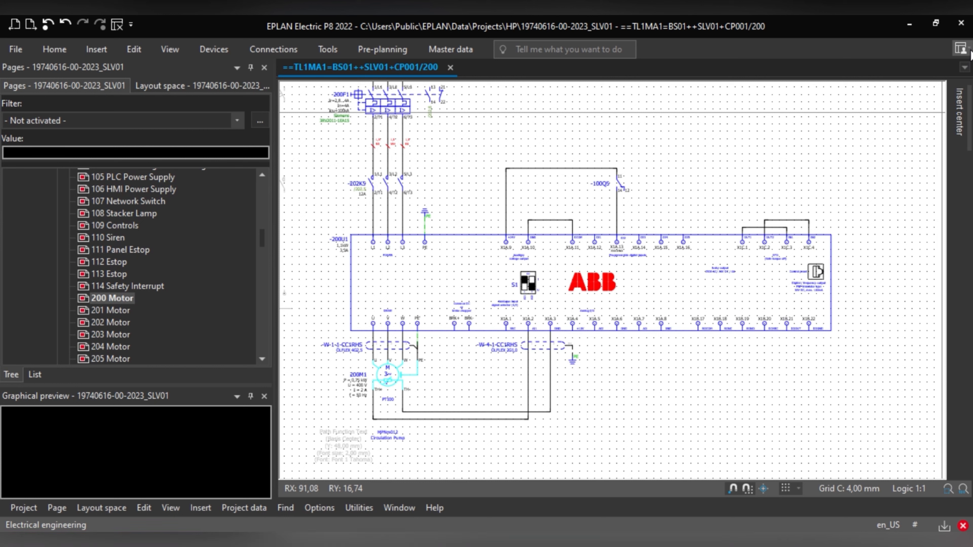
click(970, 53)
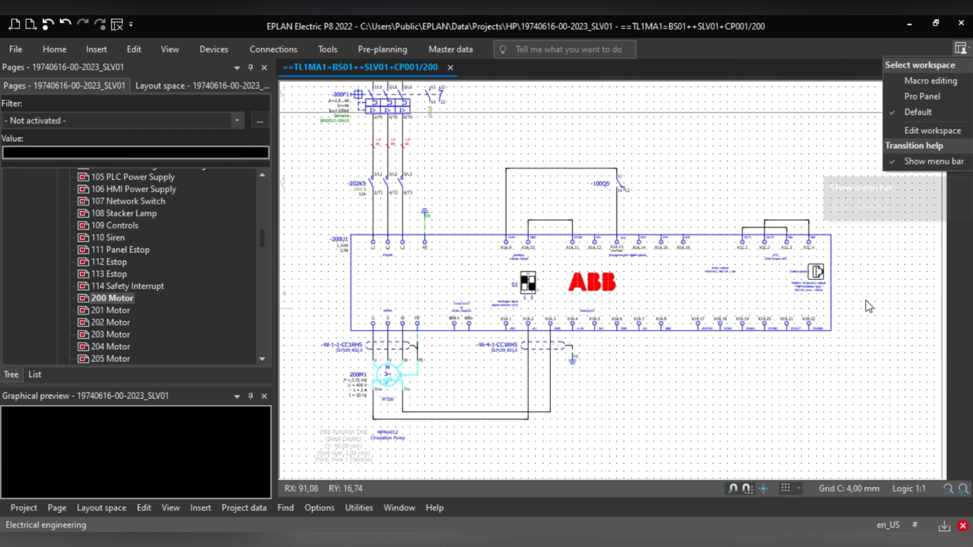
click(446, 443)
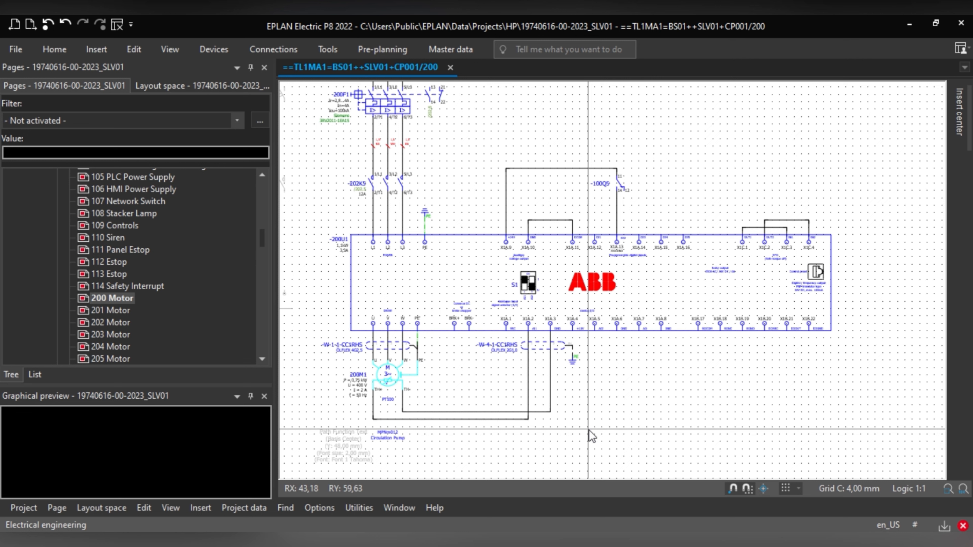
Start inserting a device, search the parts for ACS530-01-03A3-4 and choose the frequency converter ABB.3ABD00039825
click(202, 509)
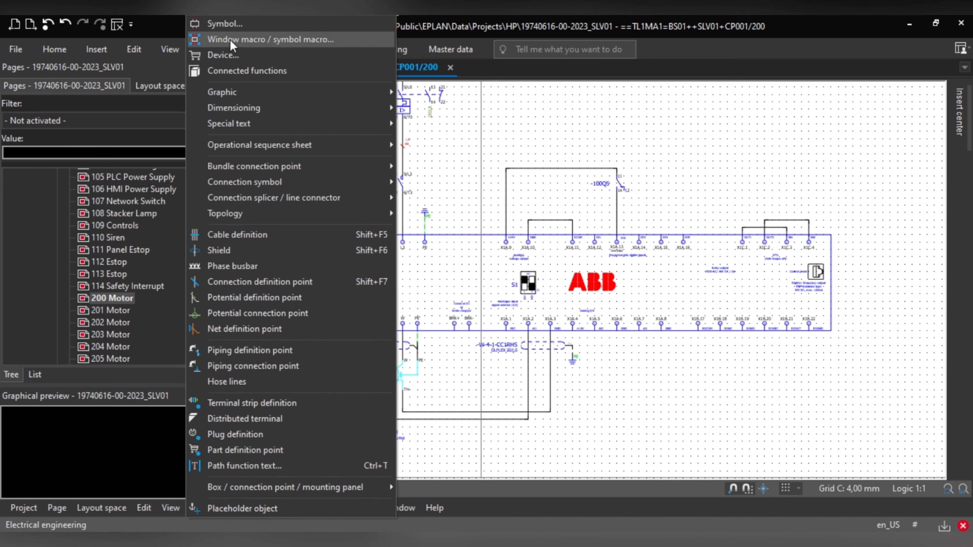
click(222, 56)
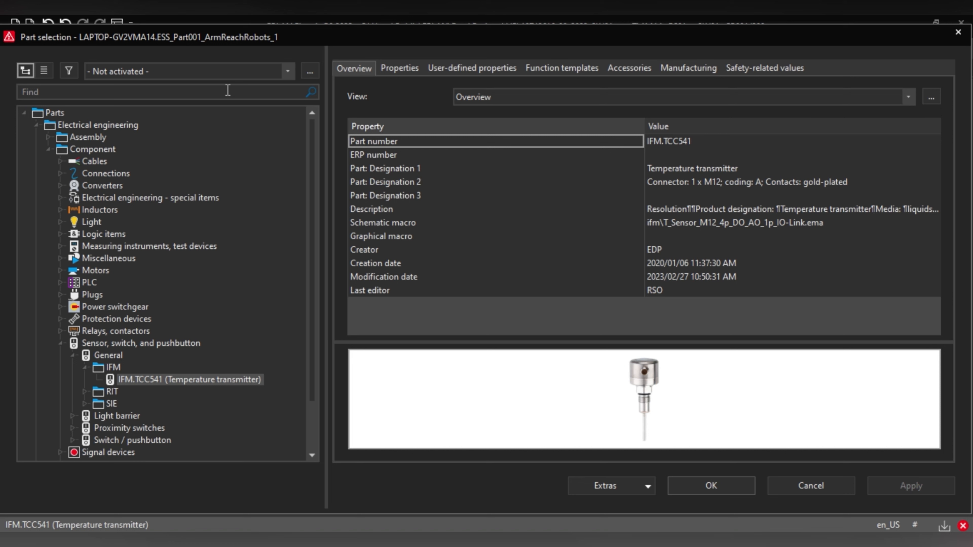
click(230, 92)
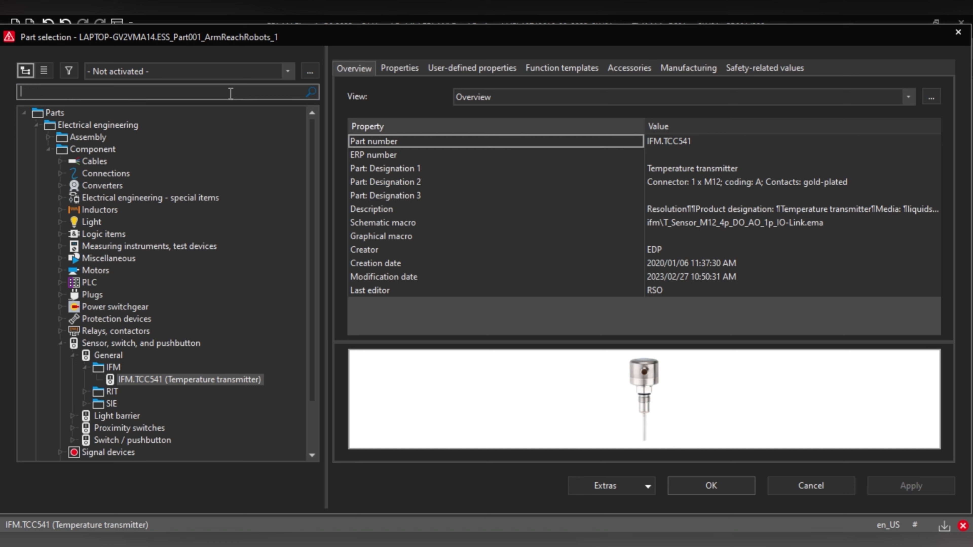
right_click(60, 92)
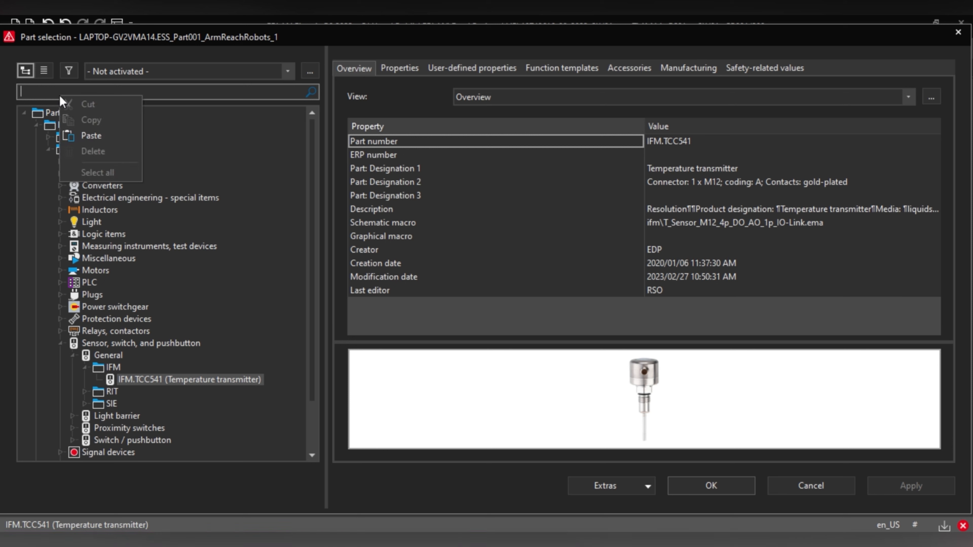
click(100, 137)
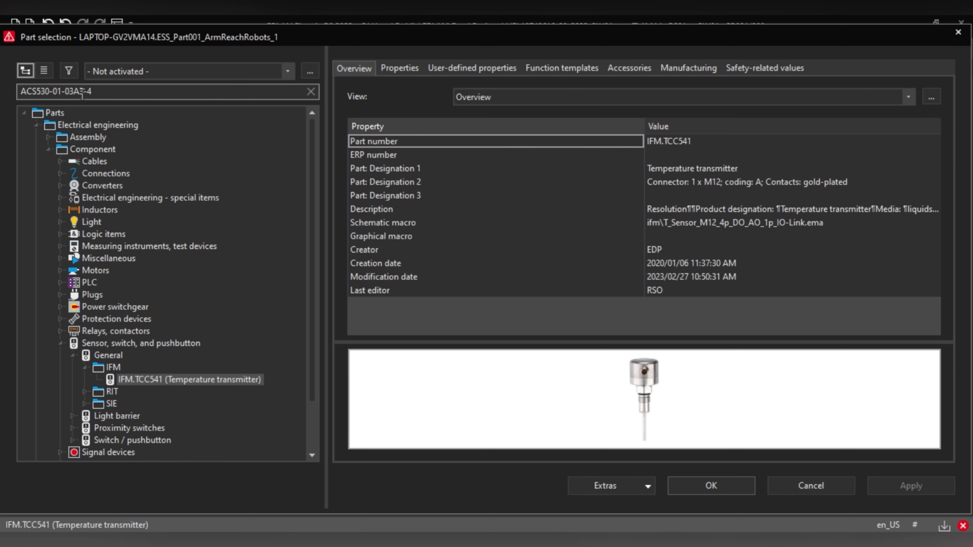
key(Return)
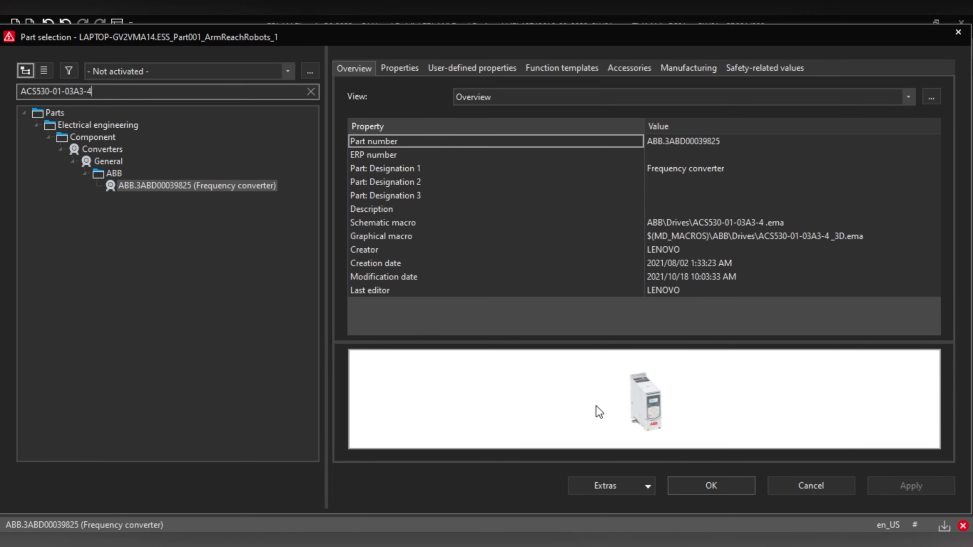
click(711, 486)
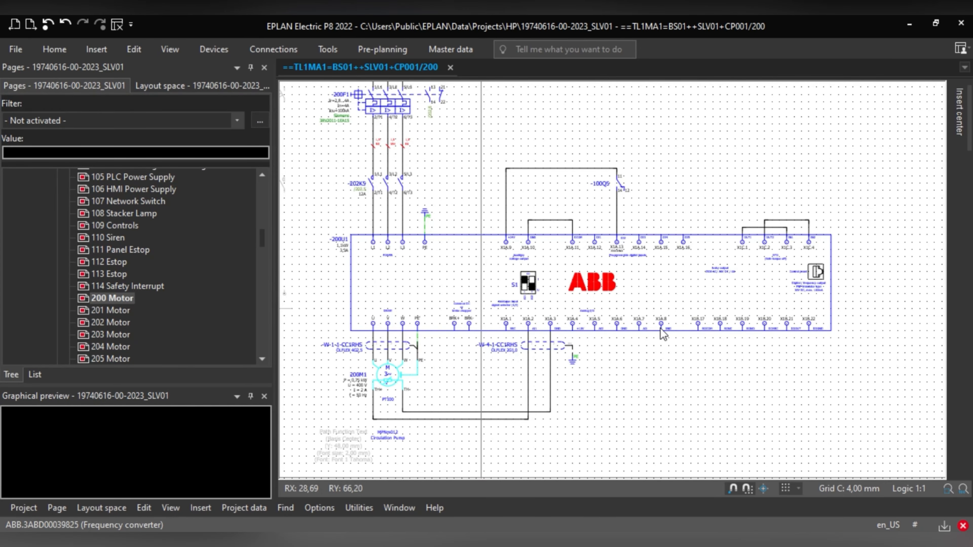
Place the ABB frequency converter on page 200 below the existing drive -200U1 and end the placement
scroll(651, 347, down, 1)
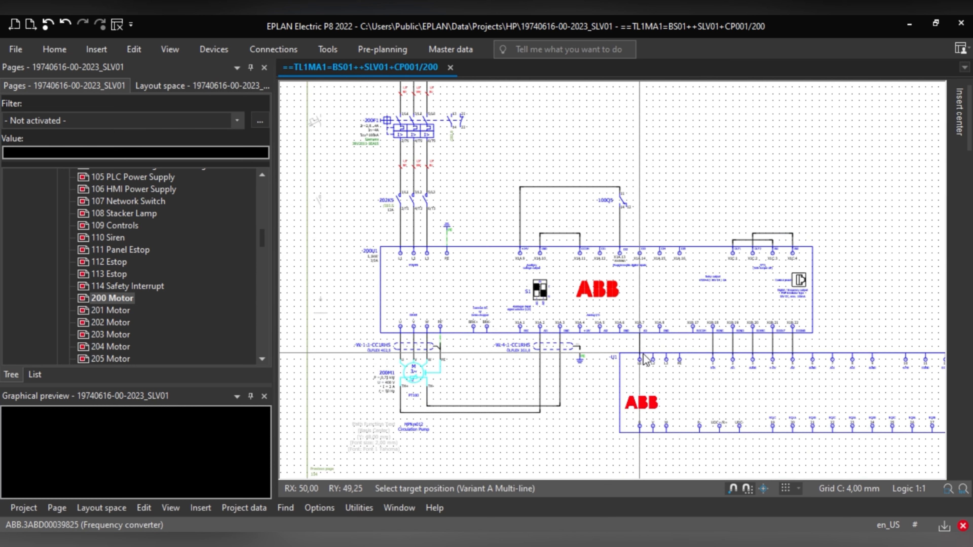
scroll(642, 353, down, 3)
scroll(517, 338, up, 3)
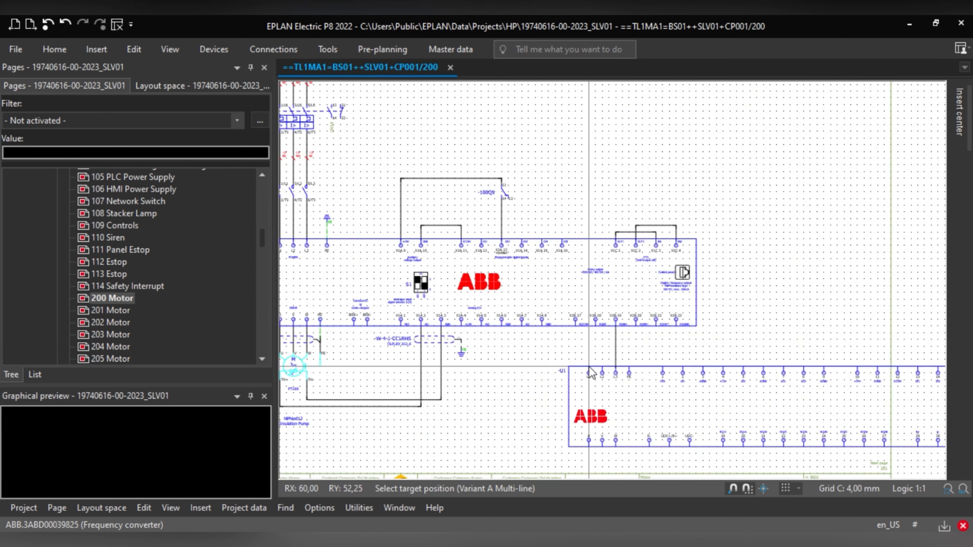
scroll(497, 345, down, 2)
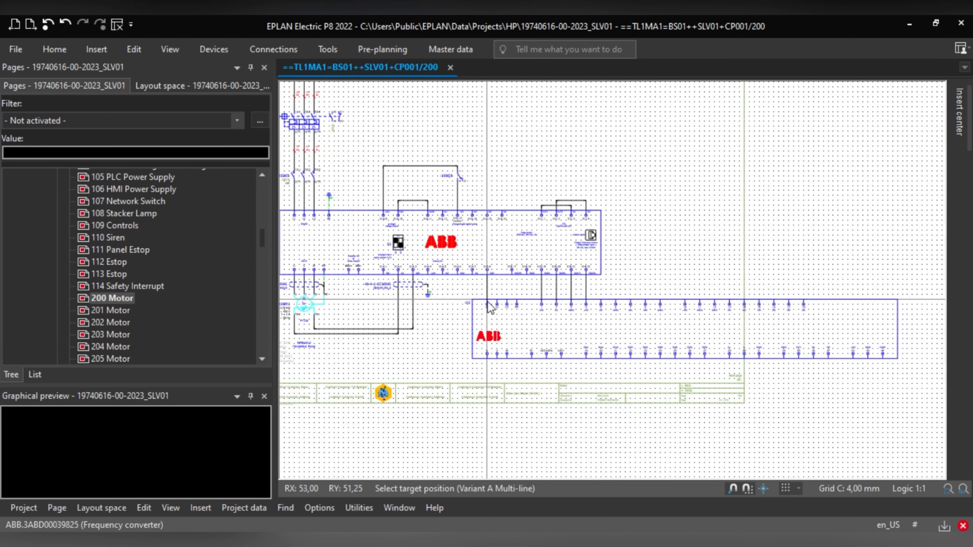
middle_drag(487, 301, 519, 277)
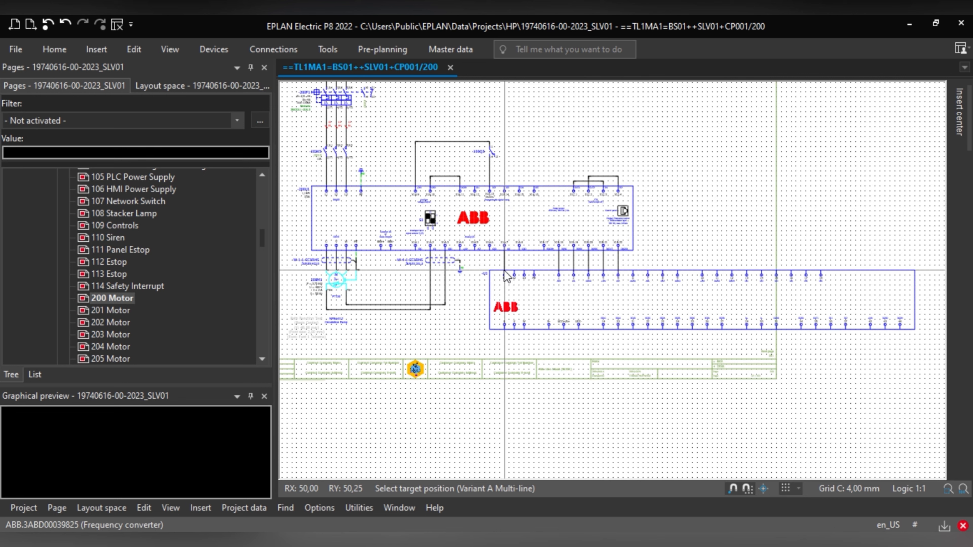
scroll(506, 275, up, 4)
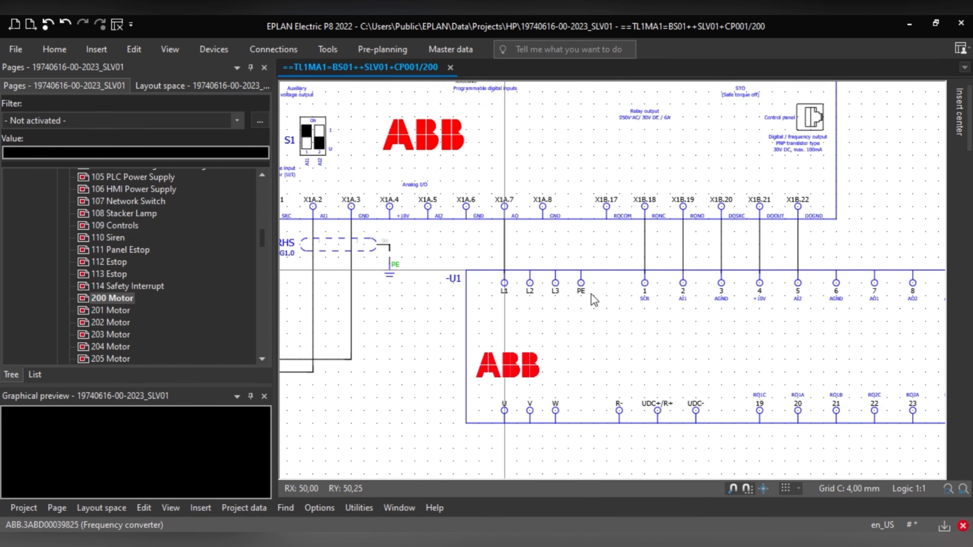
key(Escape)
scroll(695, 183, down, 3)
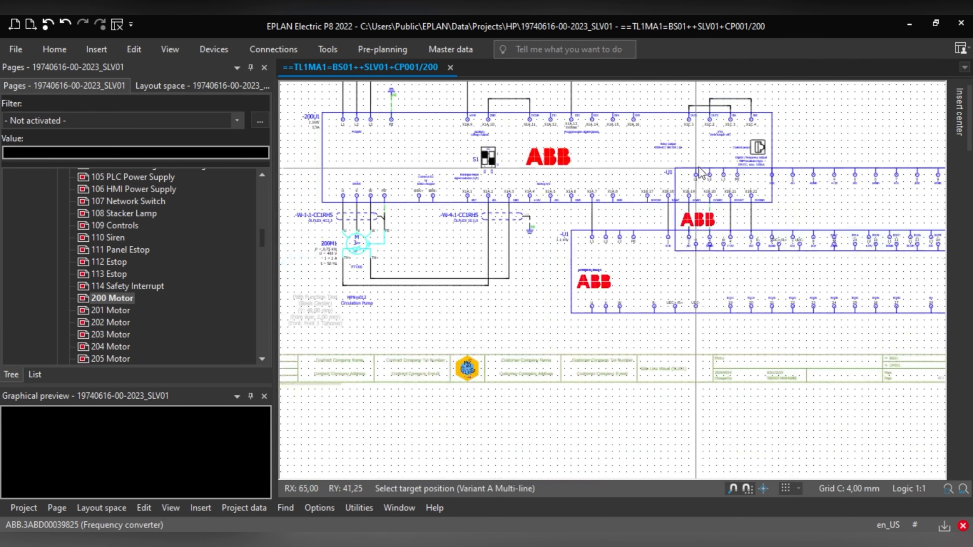
key(Escape)
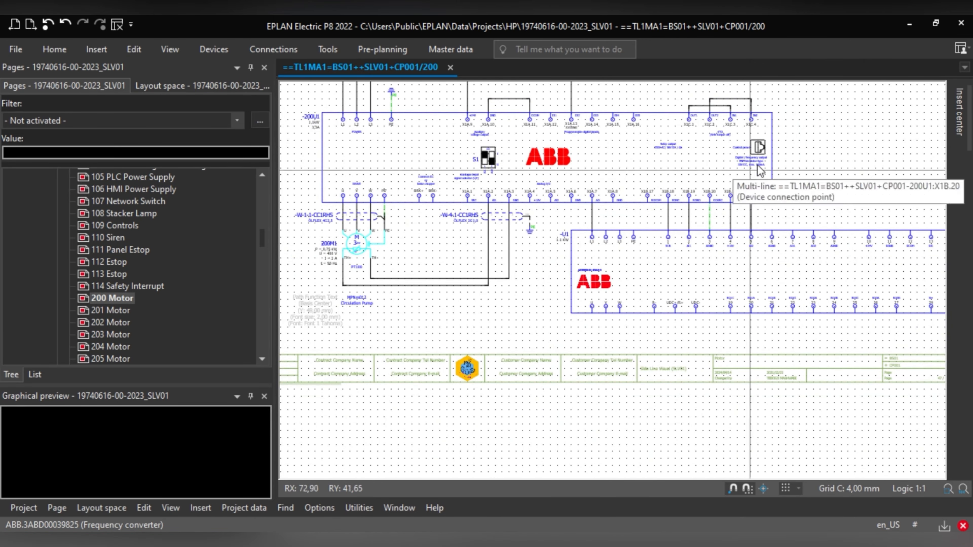
Delete the newly placed ABB converter -U1 below drive -200U1
scroll(642, 180, down, 2)
scroll(517, 200, up, 3)
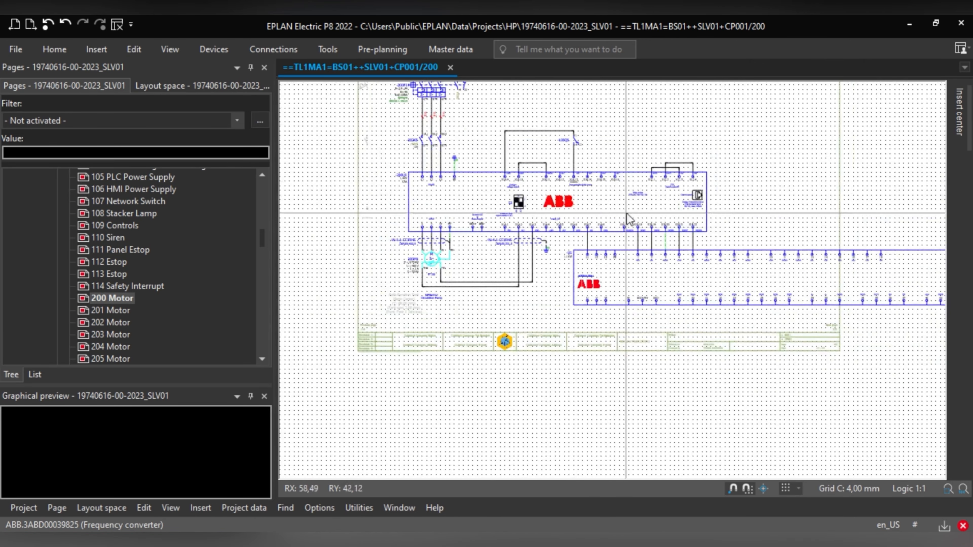
scroll(571, 297, up, 1)
click(571, 304)
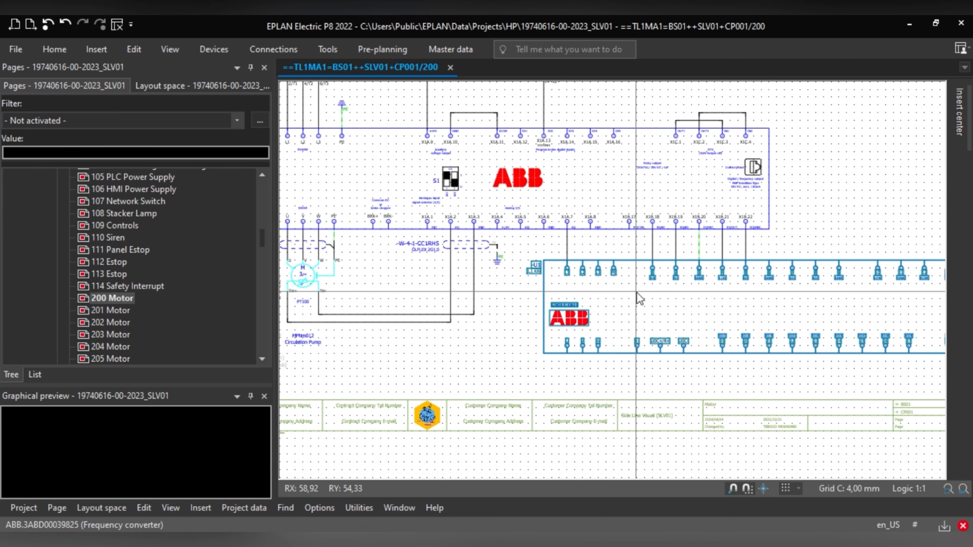
key(Delete)
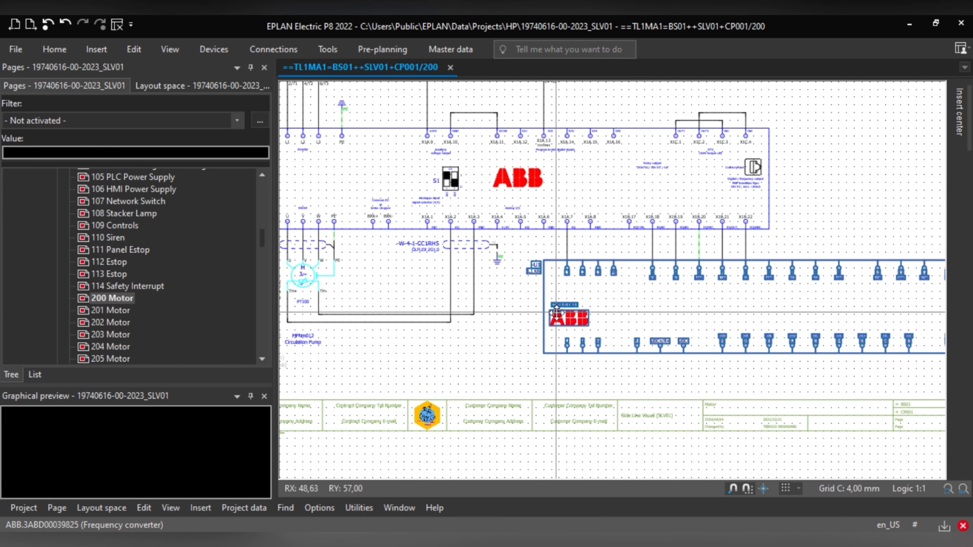
click(558, 318)
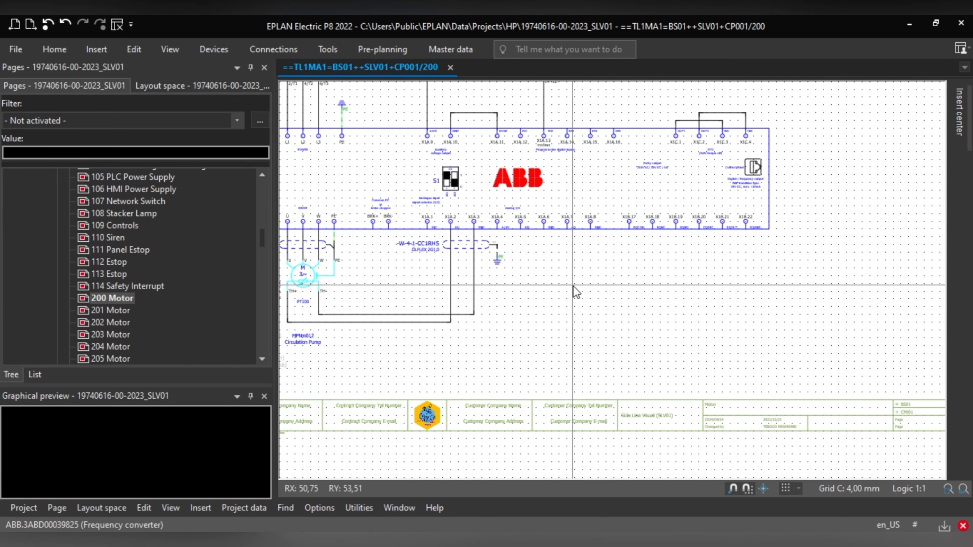
middle_drag(575, 289, 578, 392)
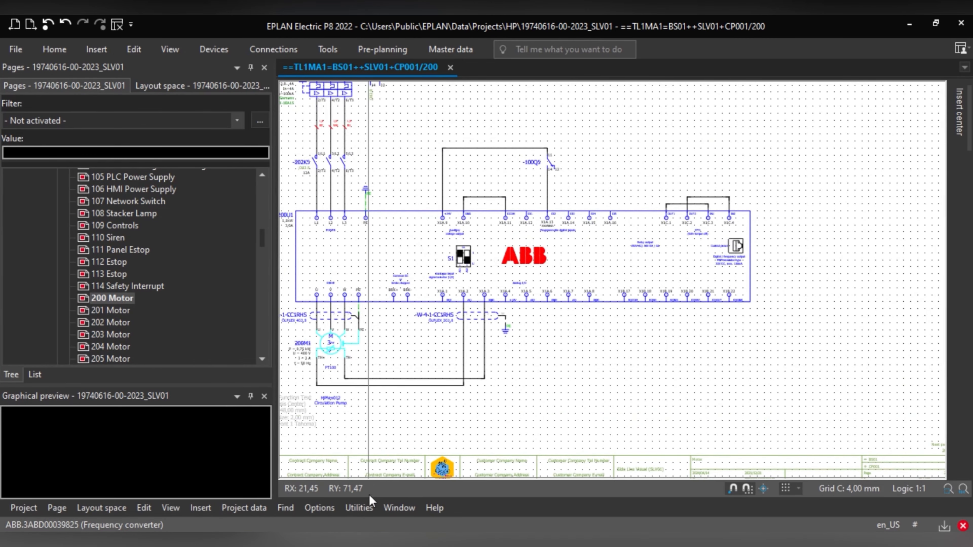
Switch to Chrome and view the ifm product page of the TCC541 temperature transmitter
mouse_move(349, 539)
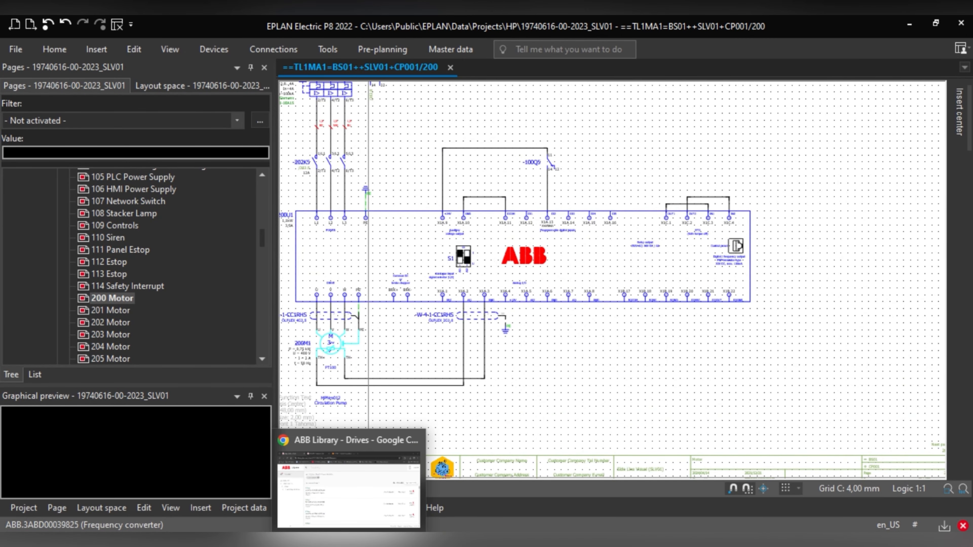
click(349, 490)
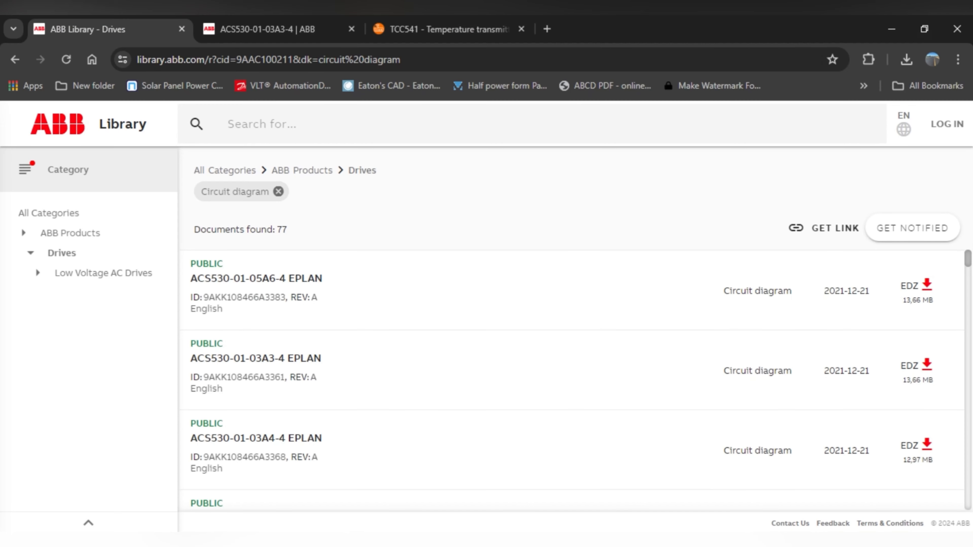
click(481, 30)
scroll(456, 263, up, 7)
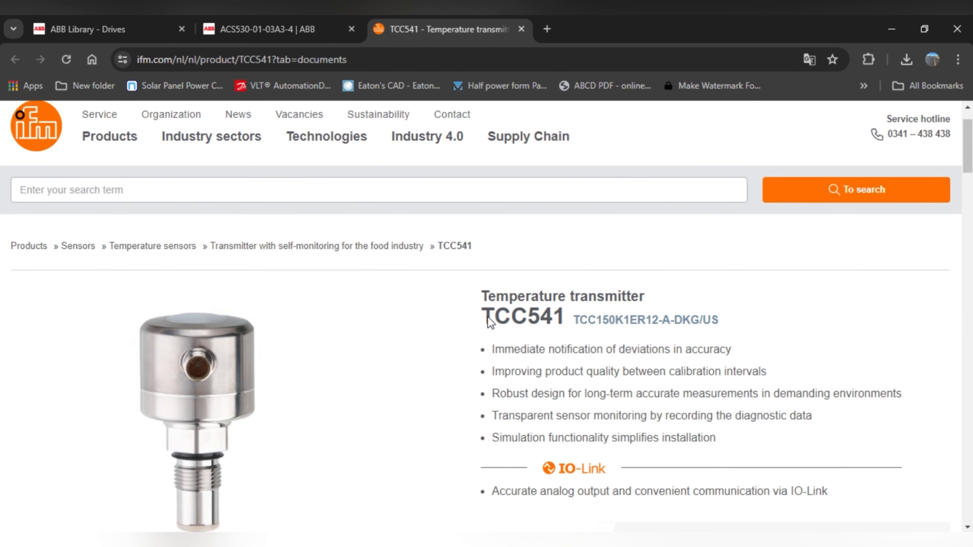
scroll(491, 322, down, 2)
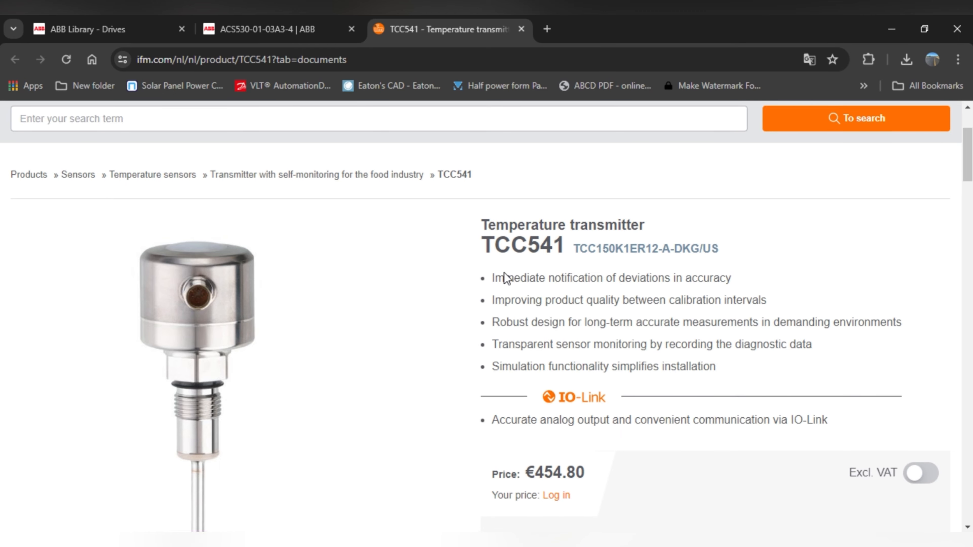
Look through the TCC541 downloads, from software and data sheets to CAD data, for the EPLAN file in EDZ format
scroll(507, 277, down, 15)
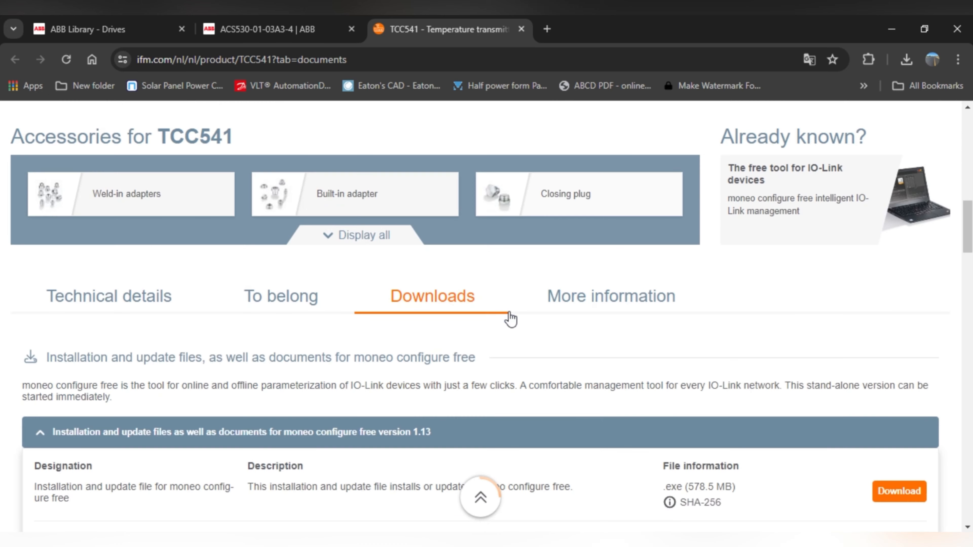
scroll(511, 318, down, 1)
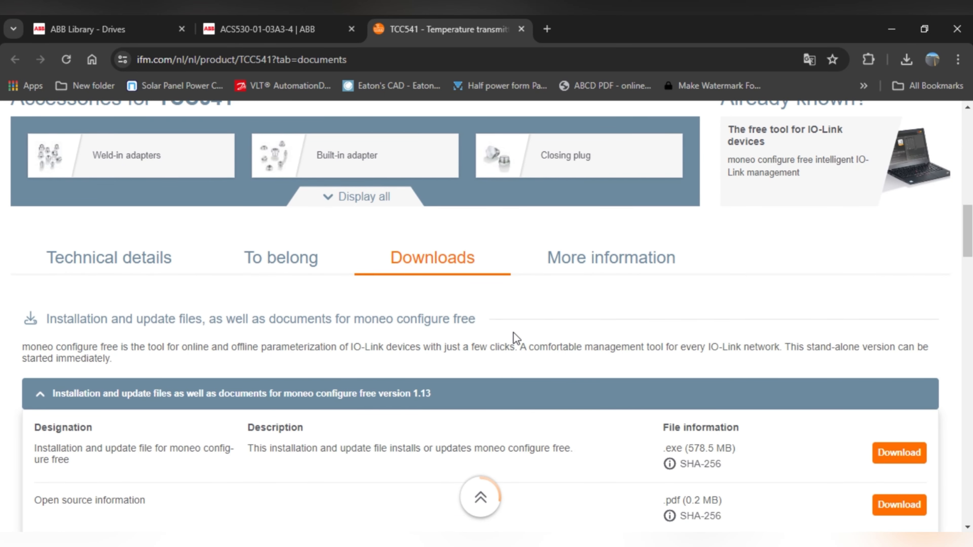
scroll(516, 339, down, 7)
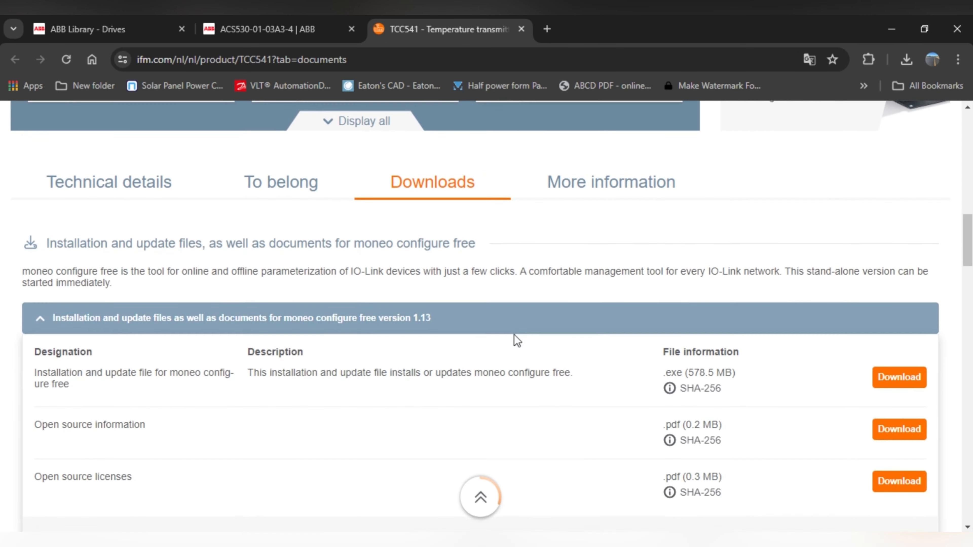
scroll(518, 340, down, 9)
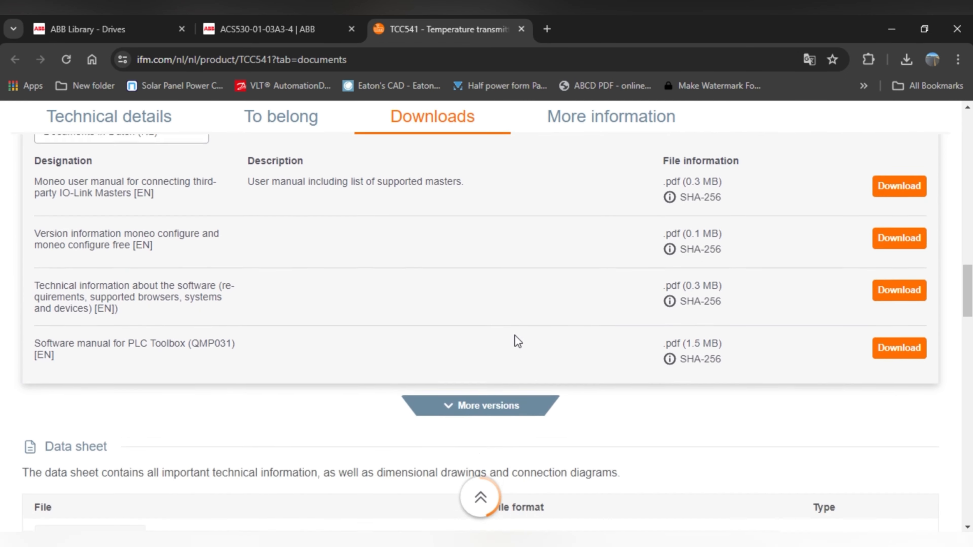
scroll(388, 384, down, 8)
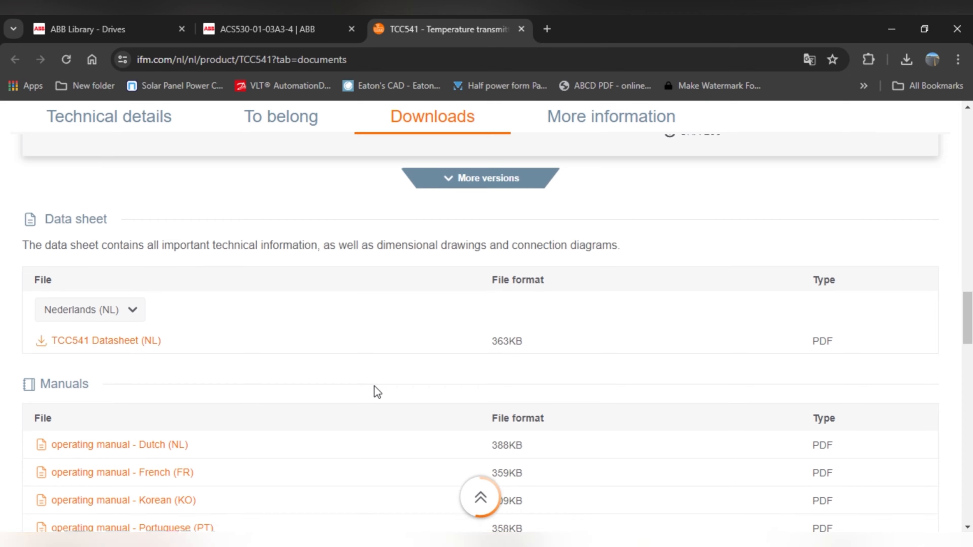
scroll(377, 391, down, 8)
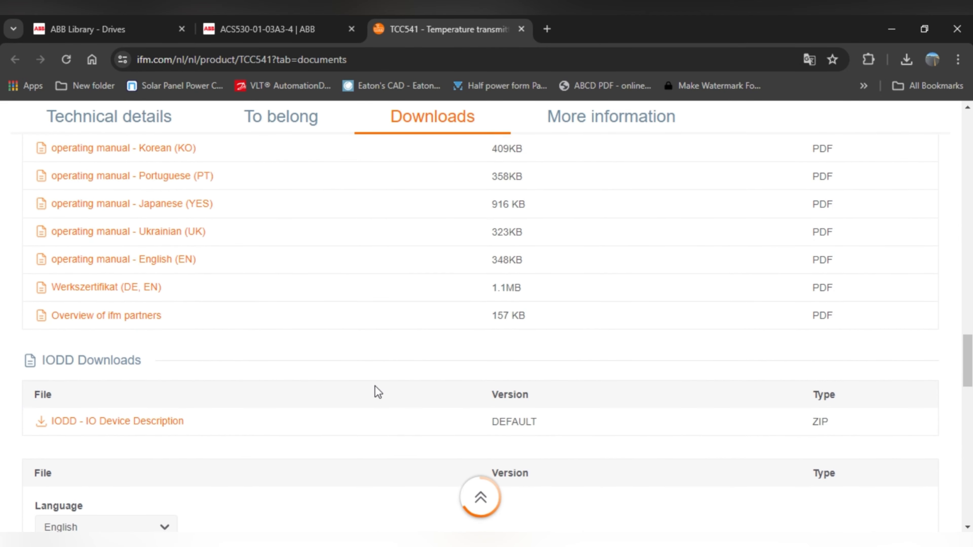
scroll(375, 386, down, 6)
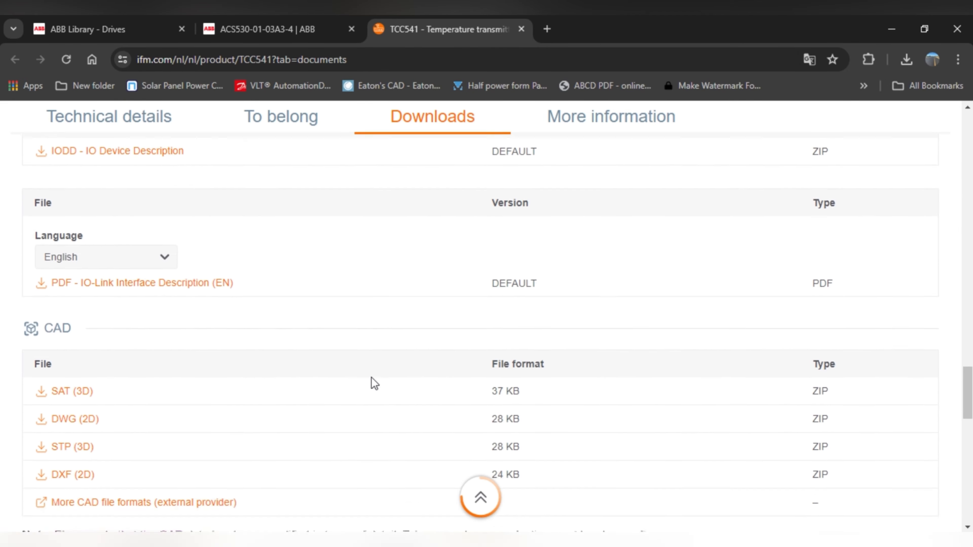
scroll(374, 384, down, 4)
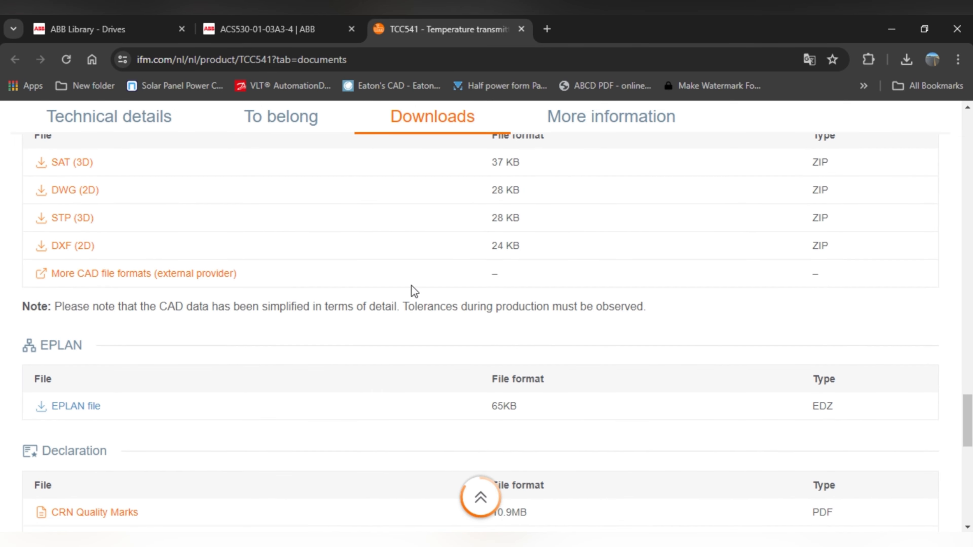
scroll(413, 306, up, 20)
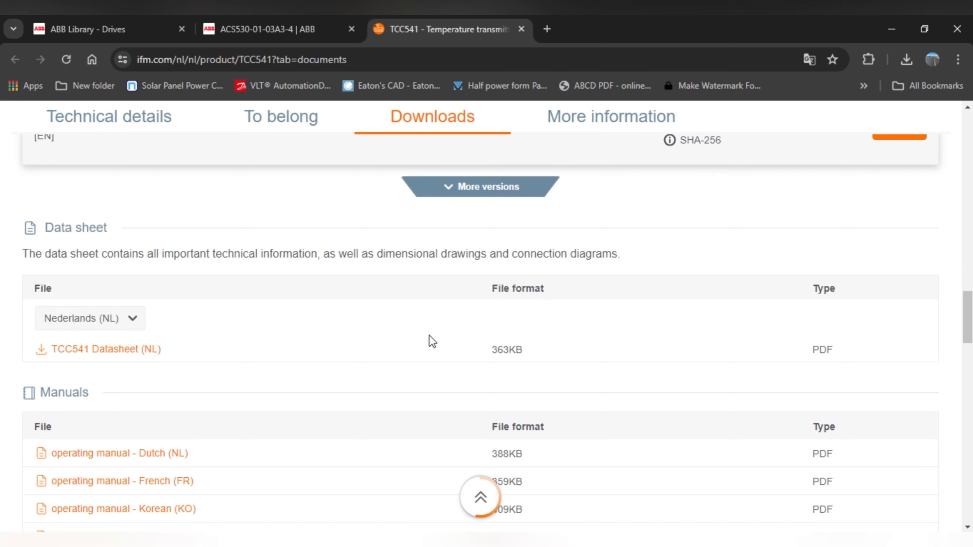
scroll(537, 296, up, 10)
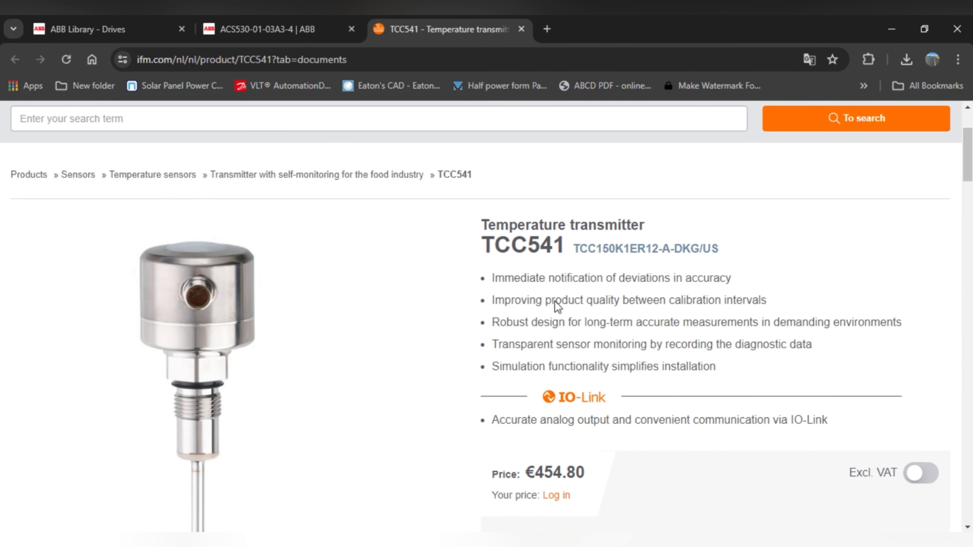
scroll(558, 307, down, 8)
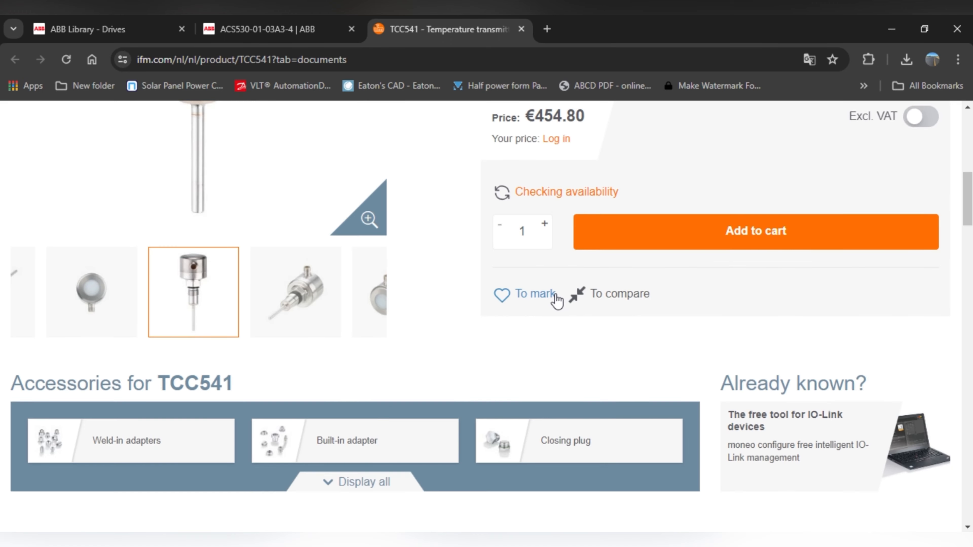
scroll(556, 301, down, 8)
scroll(557, 303, up, 7)
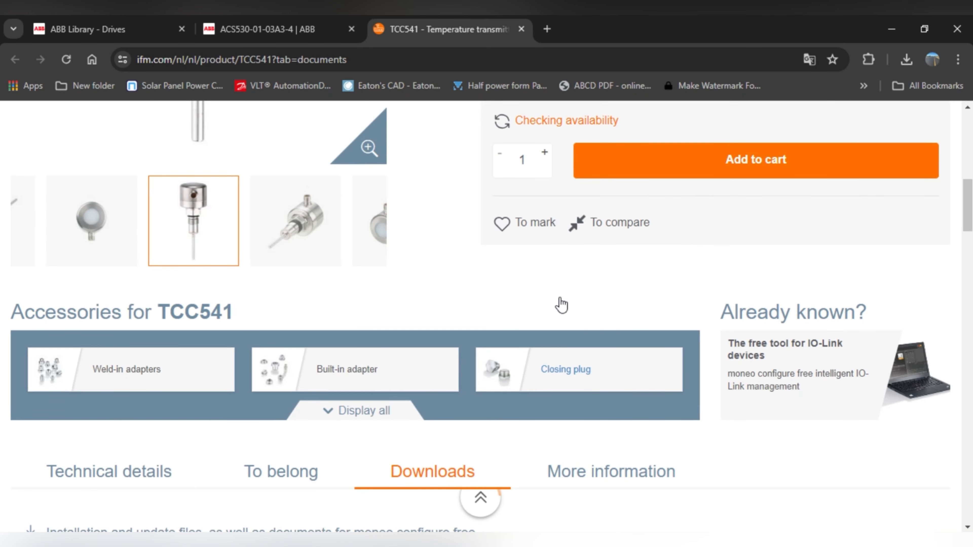
Find the EPLAN section in the ifm TCC541 downloads and download the EPLAN file in EDZ format
scroll(561, 306, up, 8)
drag(486, 295, 625, 298)
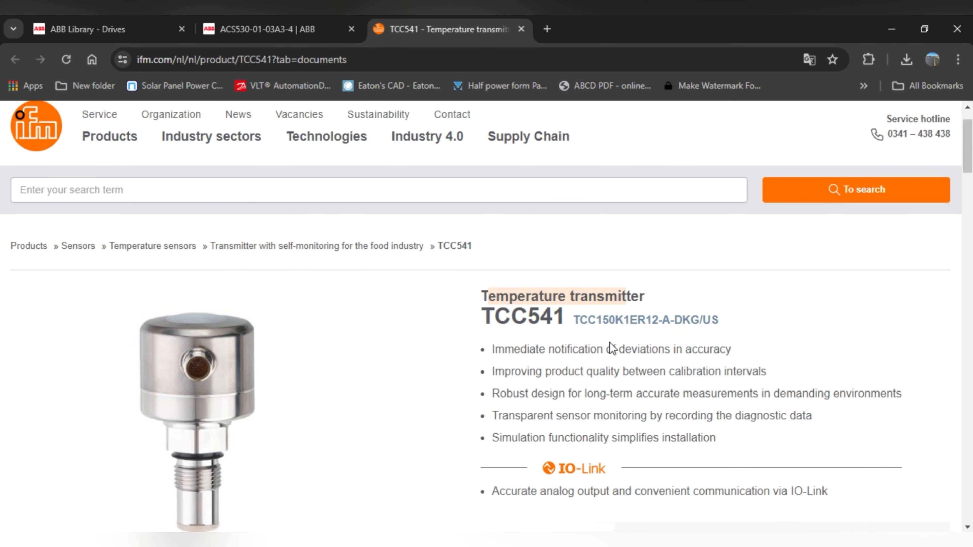
scroll(612, 347, down, 20)
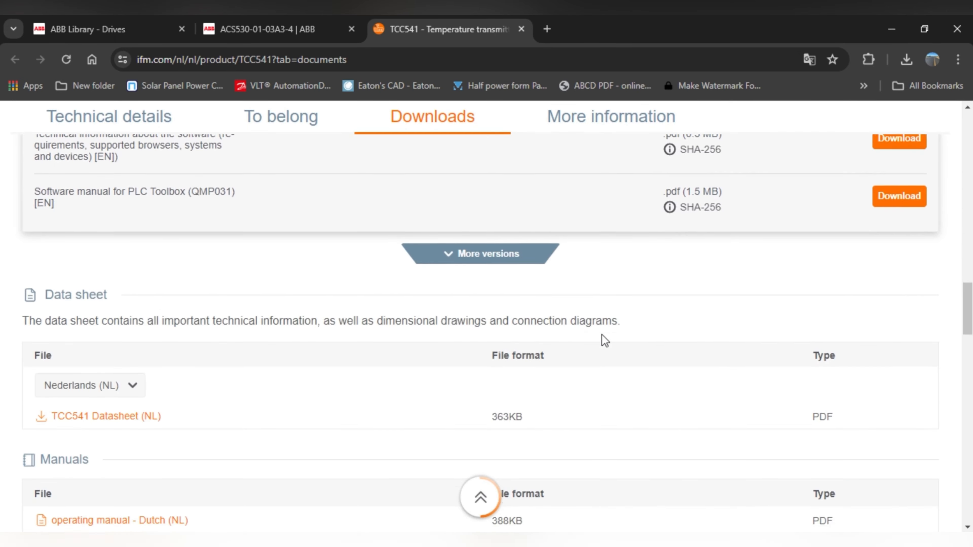
scroll(604, 340, down, 15)
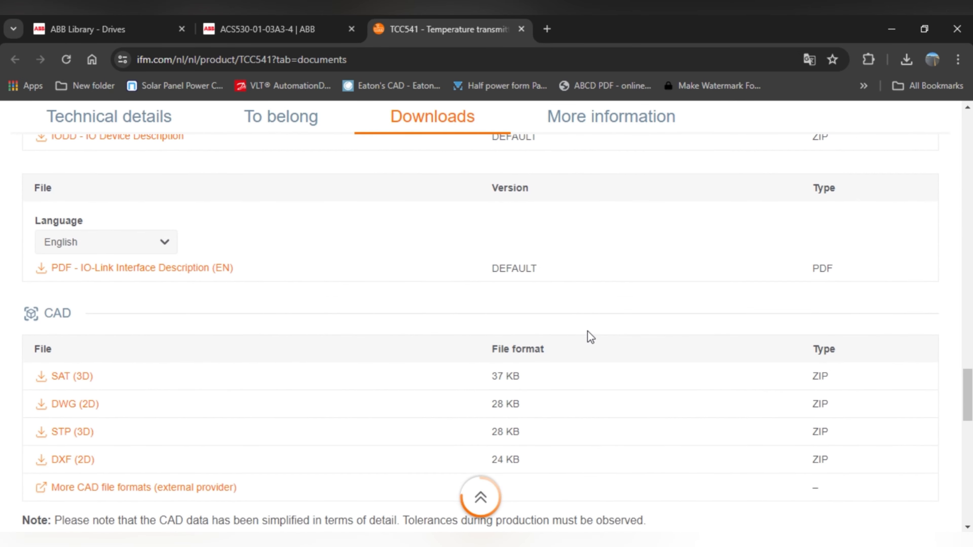
scroll(589, 337, down, 3)
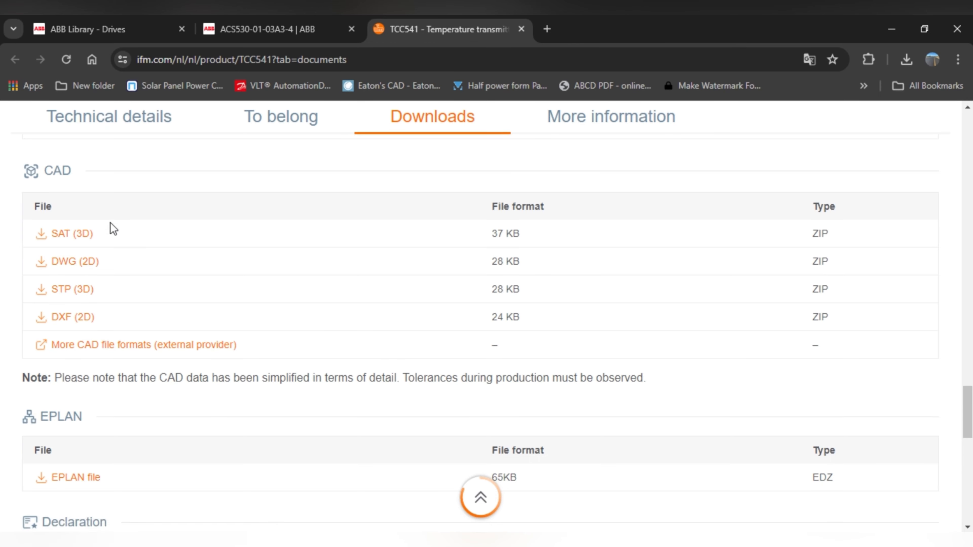
scroll(113, 230, down, 3)
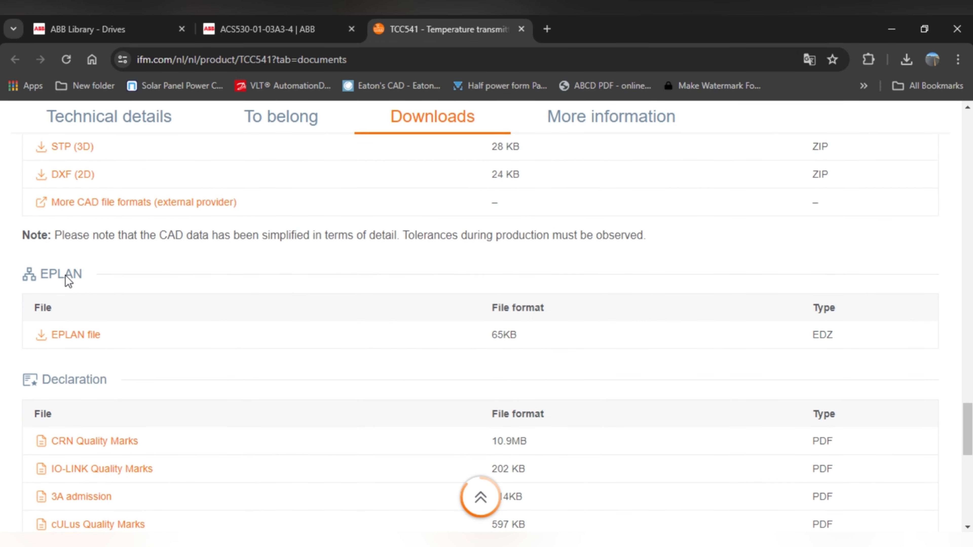
scroll(65, 284, down, 2)
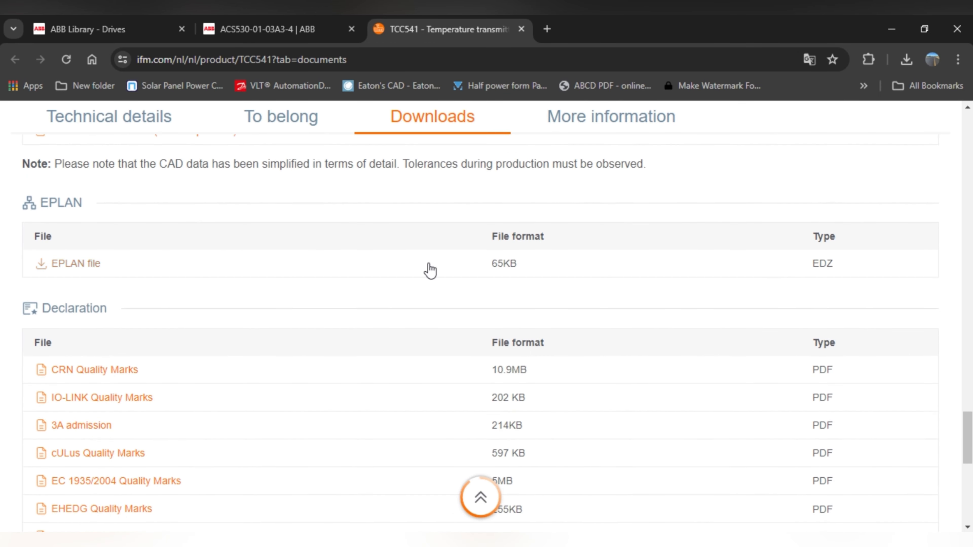
double_click(820, 265)
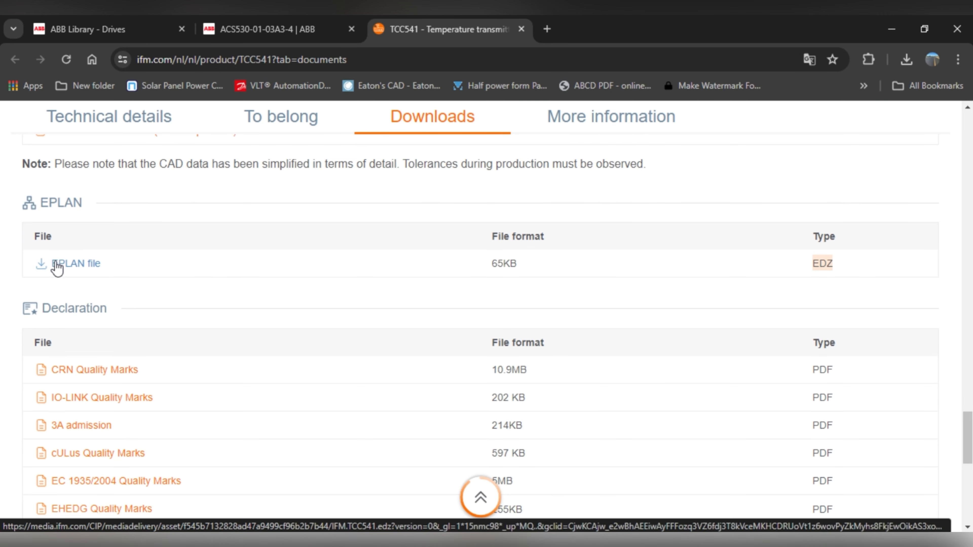
click(45, 270)
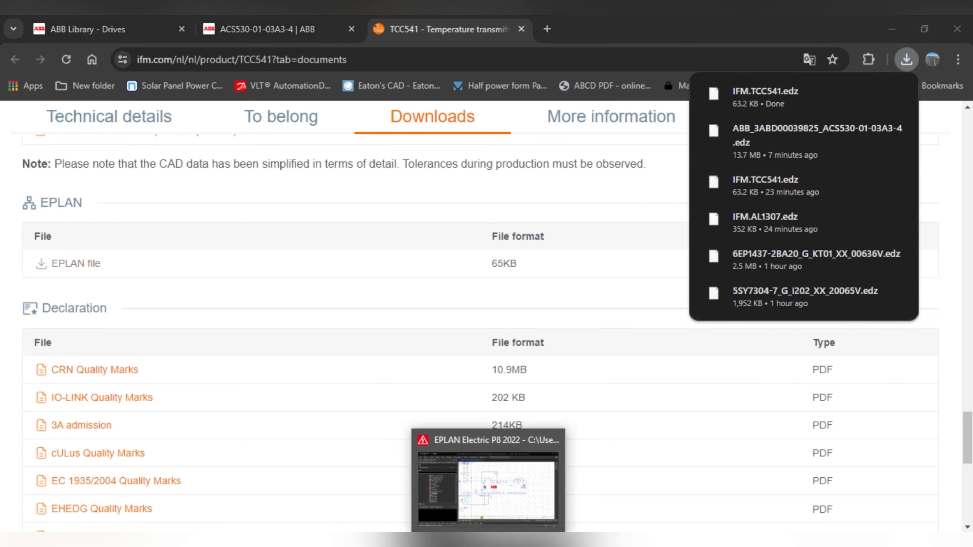
Switch to EPLAN and open the record import in Parts management
click(491, 487)
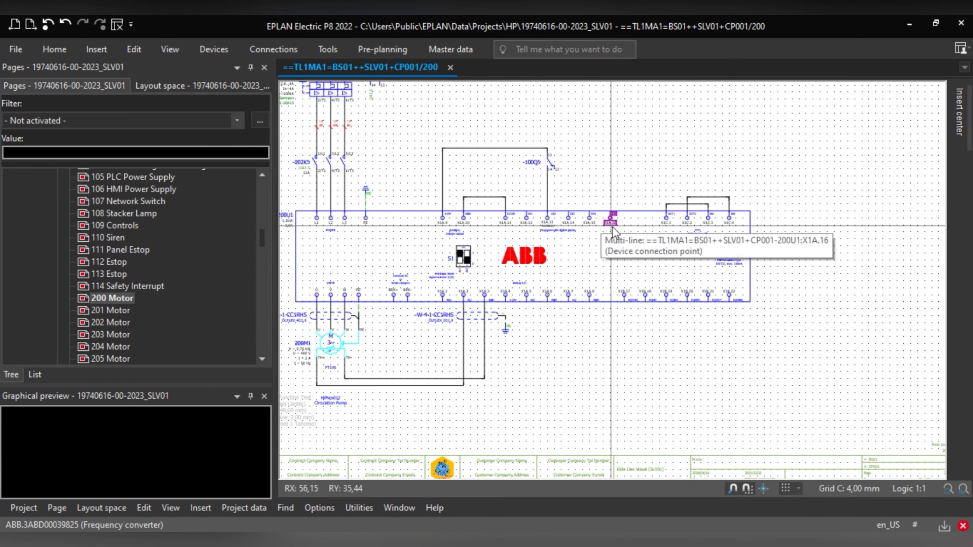
middle_drag(624, 230, 675, 232)
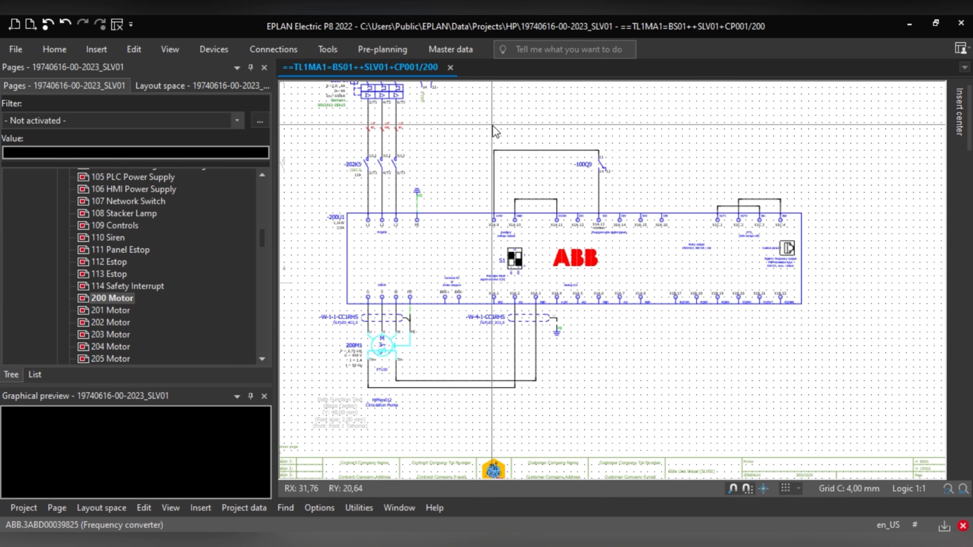
click(465, 54)
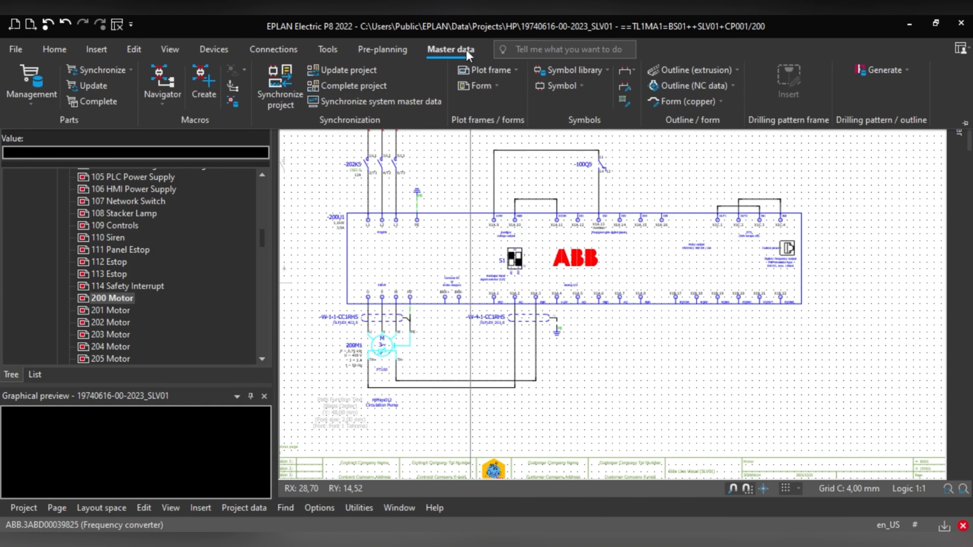
click(23, 74)
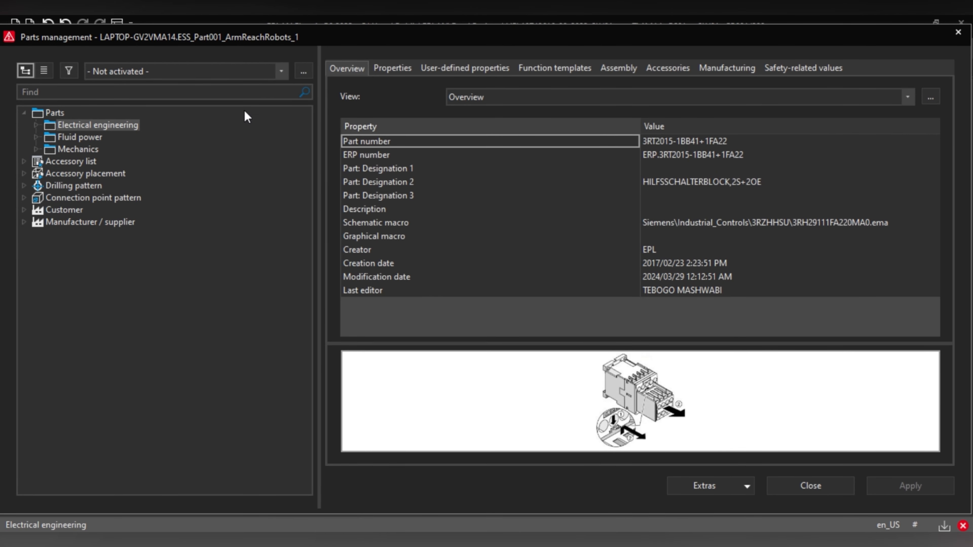
click(727, 485)
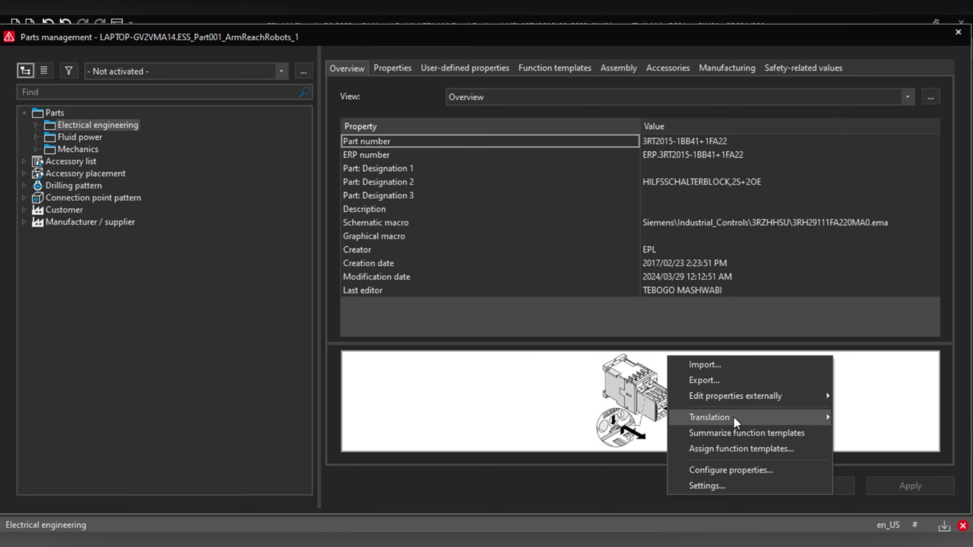
click(722, 365)
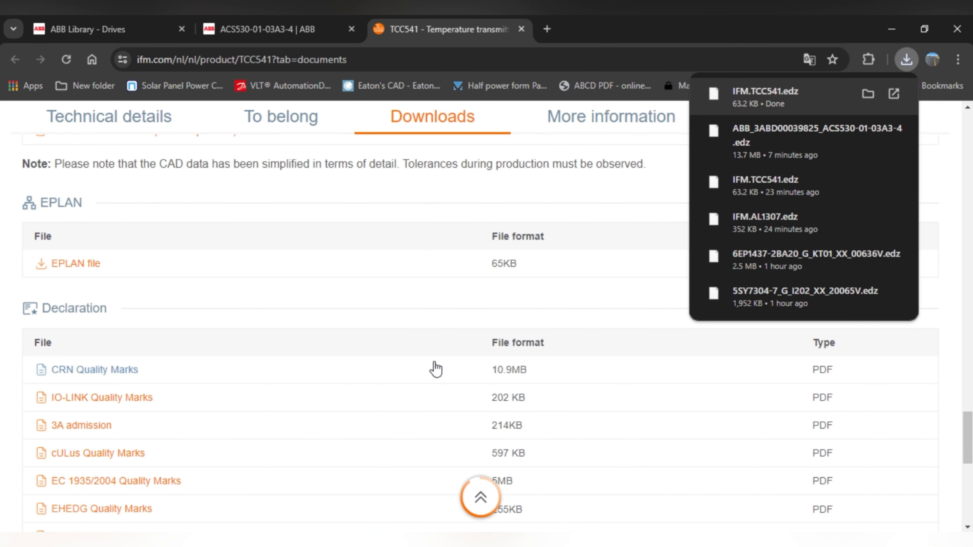
Choose IFM.TCC541.edz from the Downloads folder as the file to import
scroll(403, 296, up, 4)
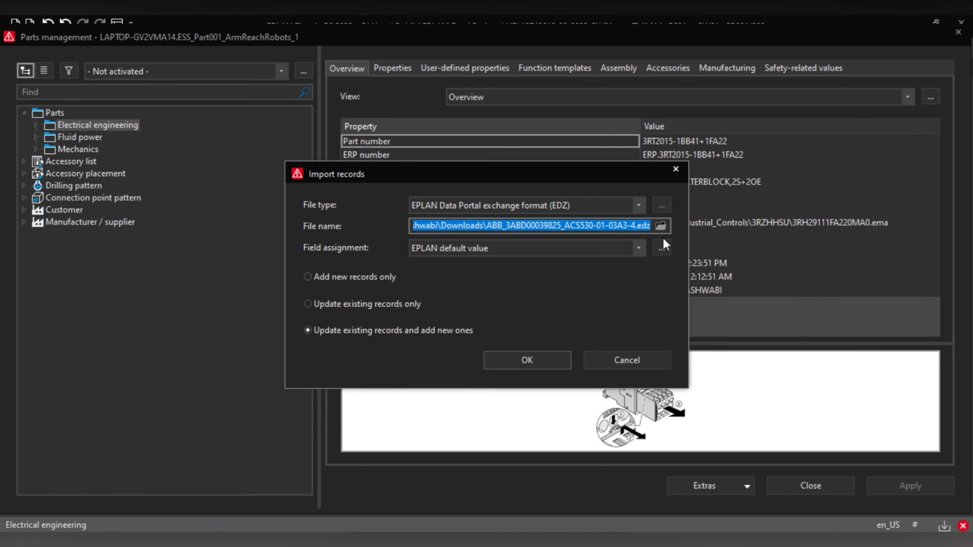
click(661, 226)
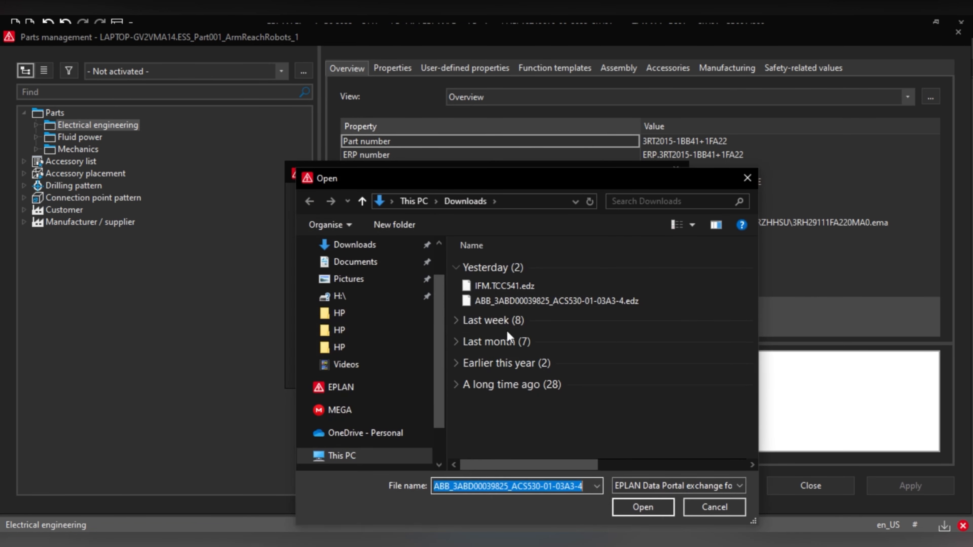
click(503, 287)
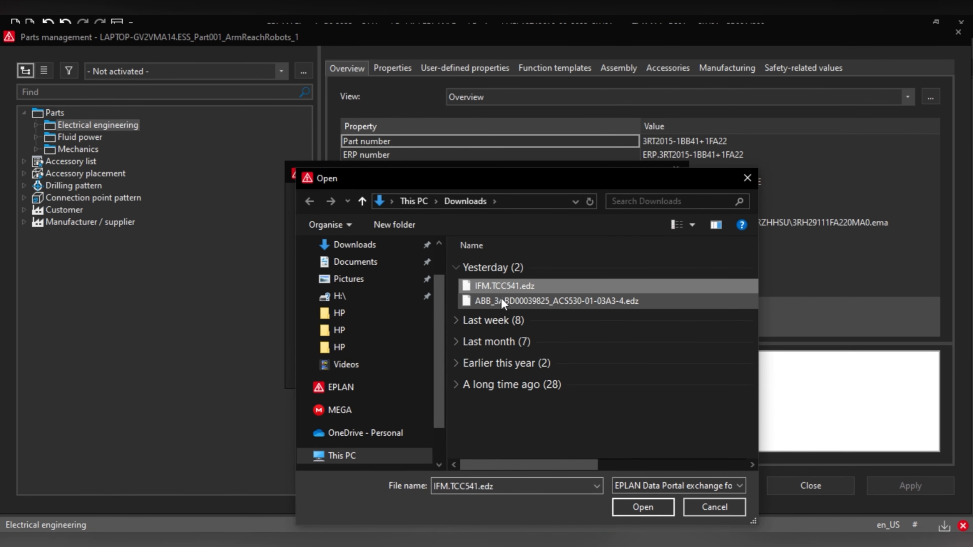
click(638, 508)
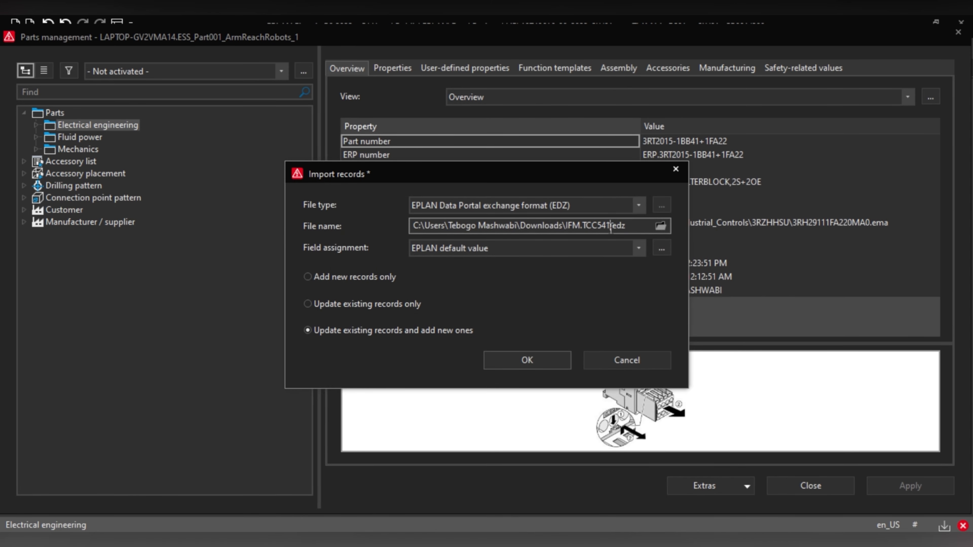
Copy the part number IFM.TCC541 out of the import file name
drag(610, 226, 567, 228)
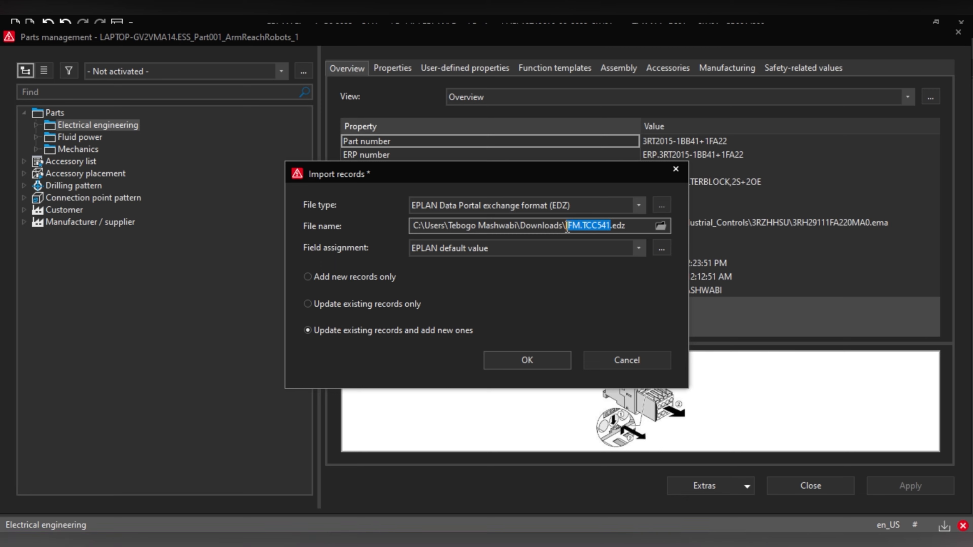
right_click(595, 225)
click(636, 251)
click(588, 226)
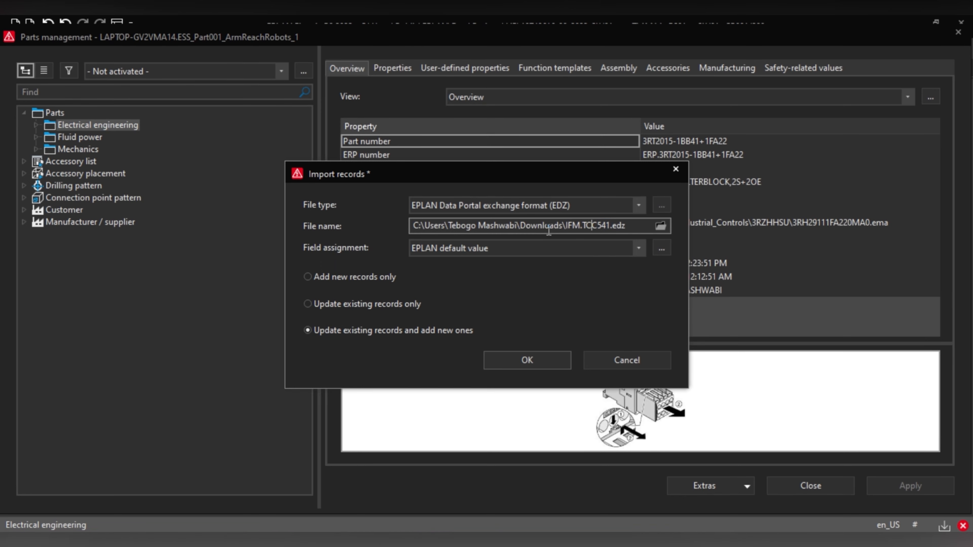
Import the EDZ records, overwriting all existing files, and close Parts management with the parts data synchronized to the project
click(540, 361)
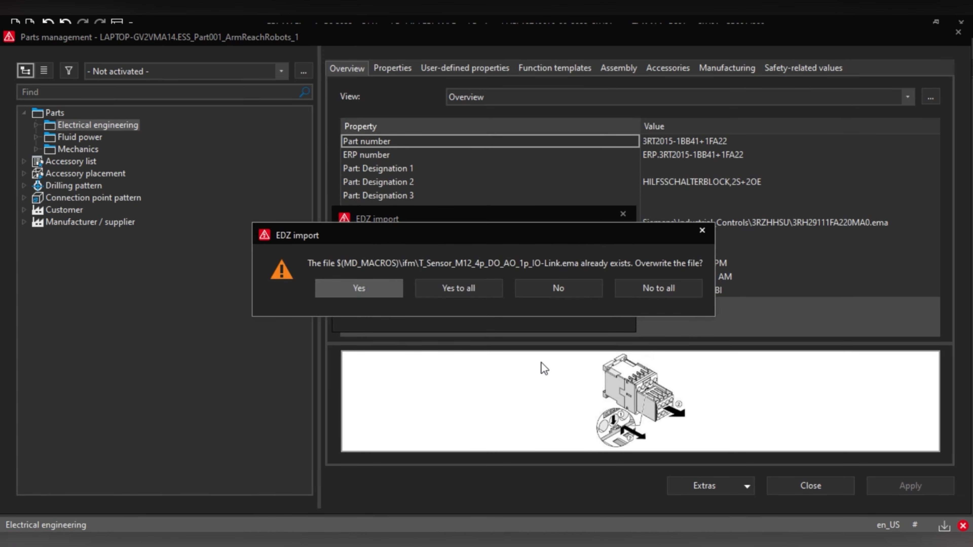
click(444, 288)
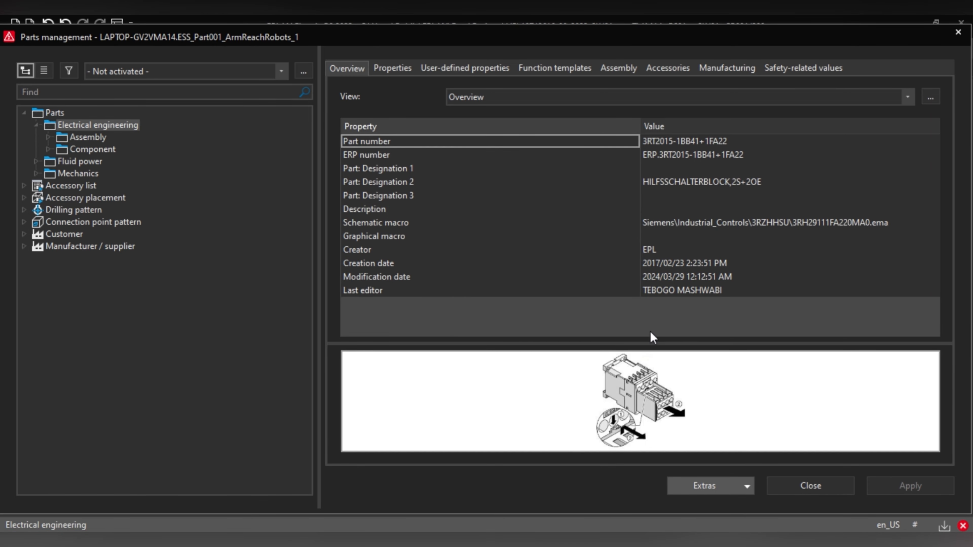
click(808, 485)
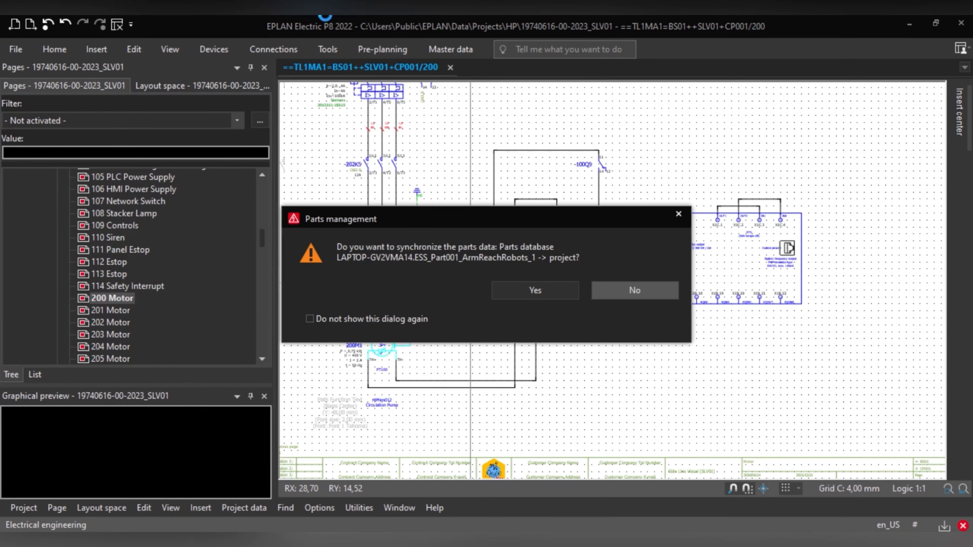
click(536, 288)
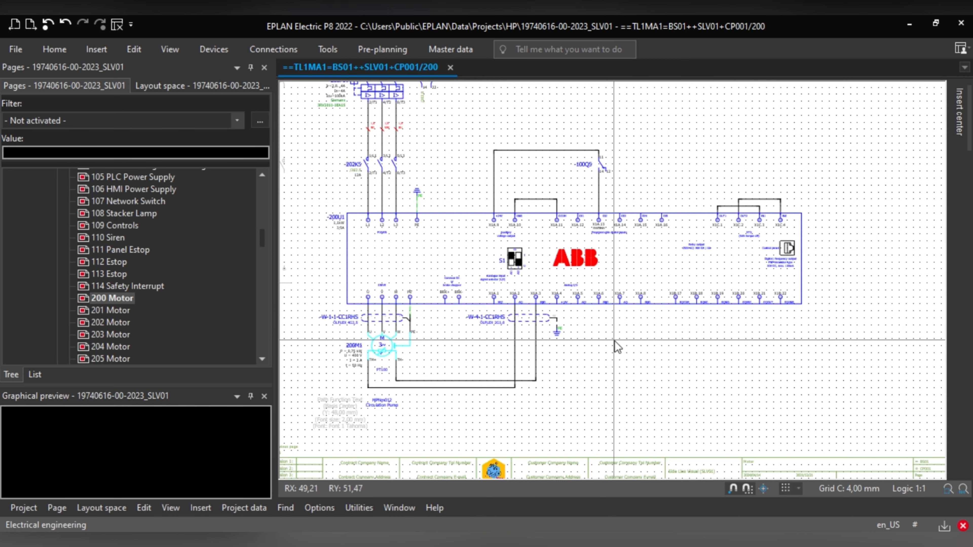
Start inserting a device, find the part with the copied number IFM.TCC541 and accept the temperature transmitter
middle_drag(615, 341, 580, 347)
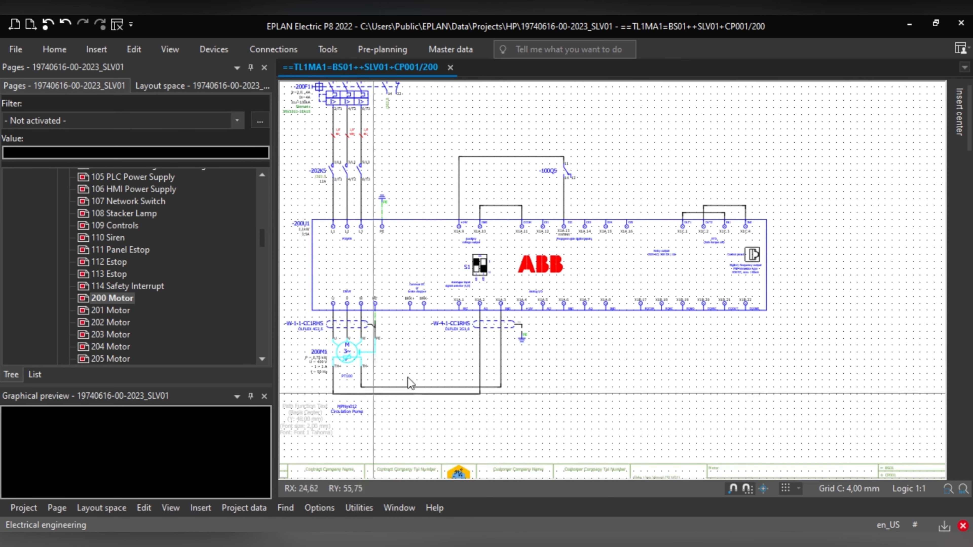
click(201, 509)
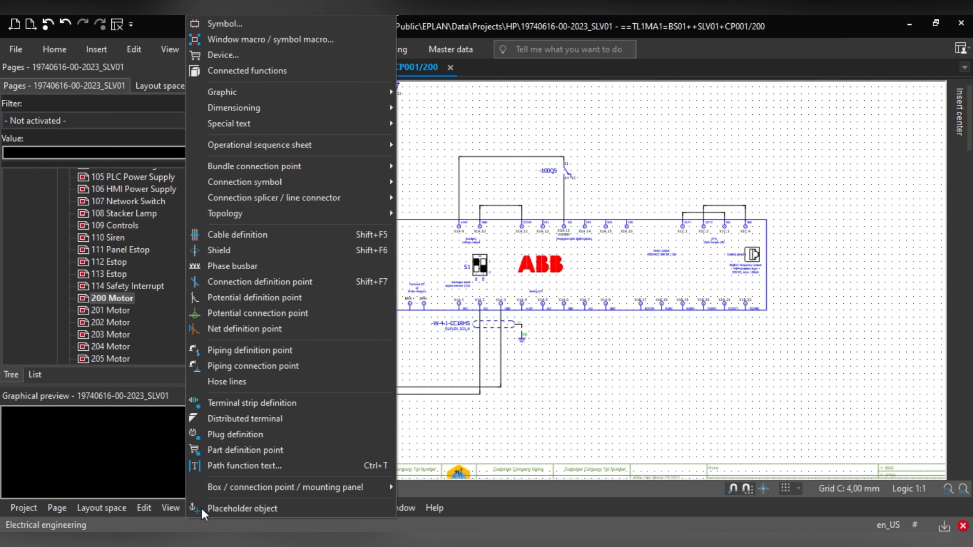
click(226, 55)
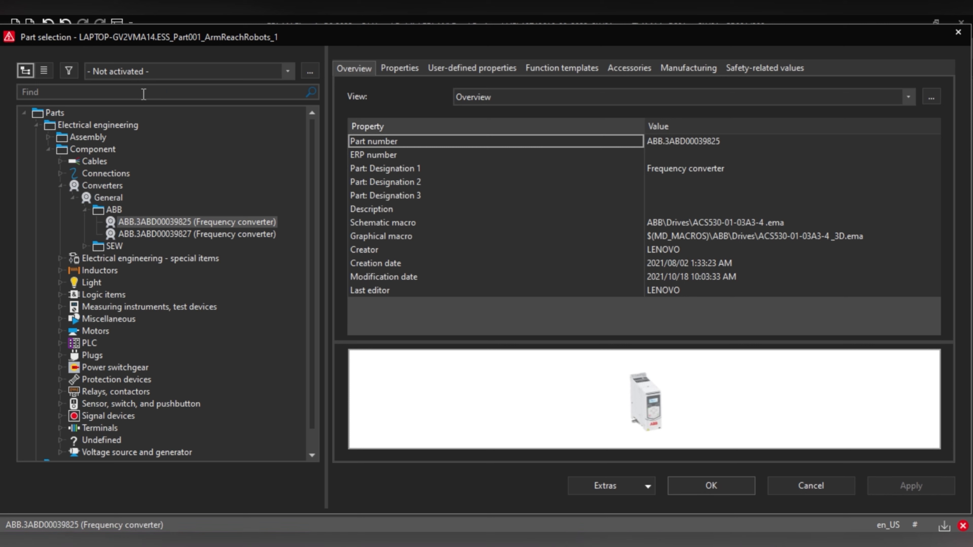
click(144, 93)
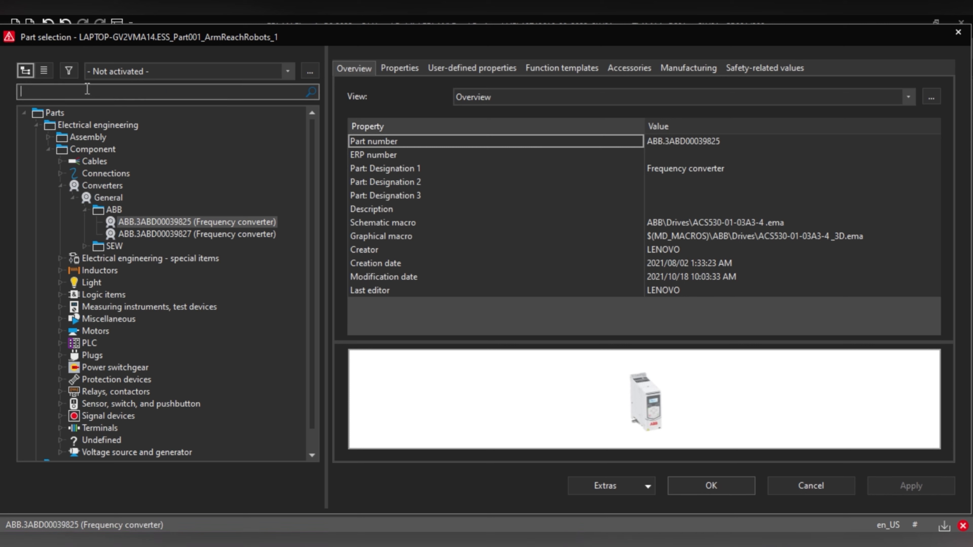
right_click(55, 93)
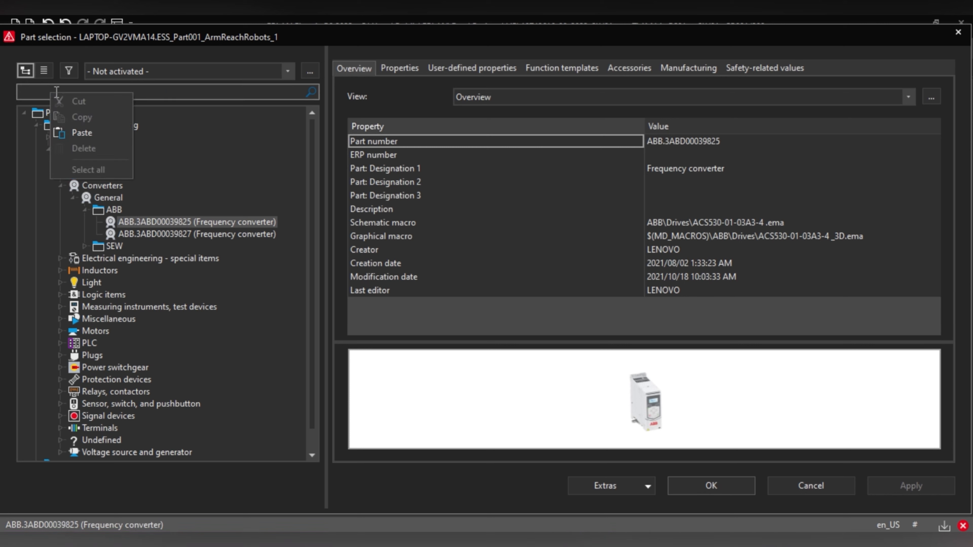
click(79, 133)
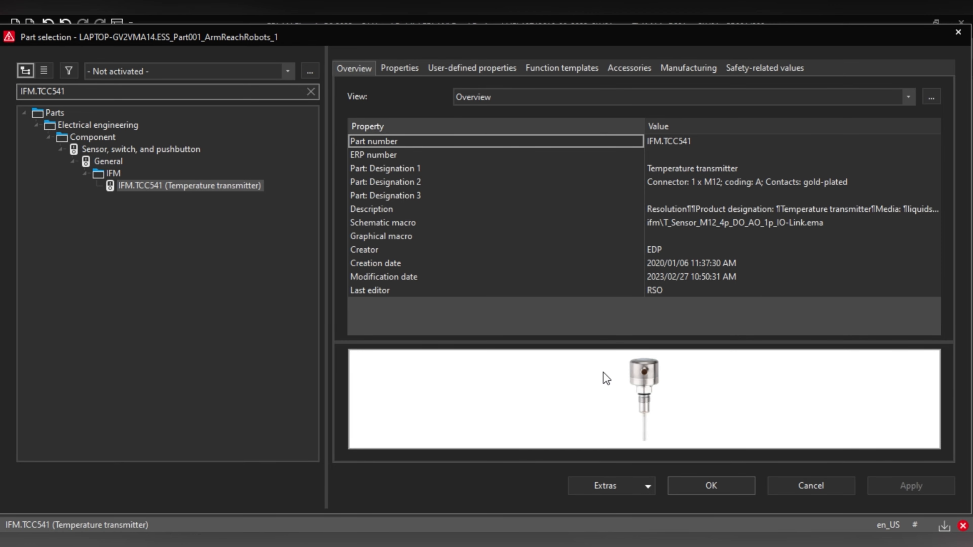
click(709, 486)
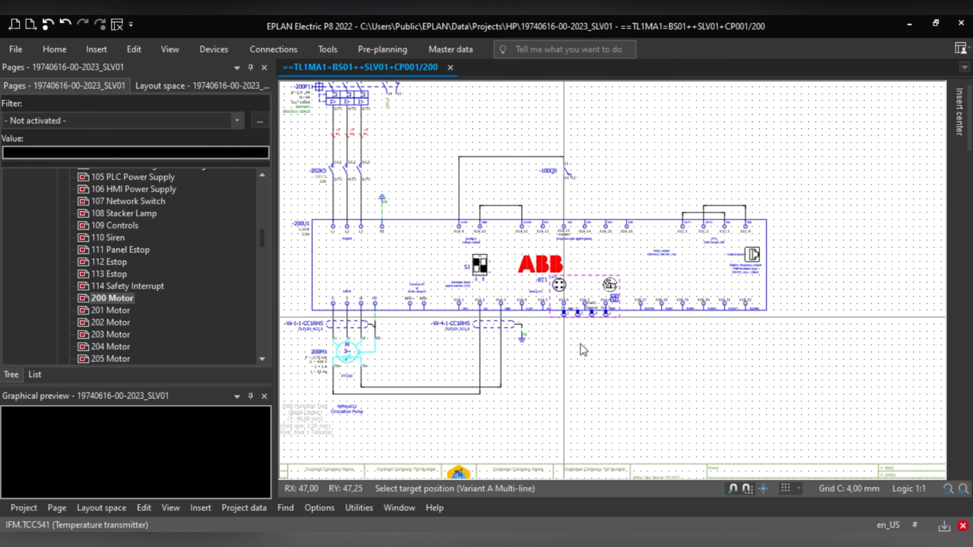
Cycle through the placement variants A, B and C of the TCC541 symbol below the drive's analog terminals
scroll(589, 378, up, 4)
scroll(593, 381, down, 1)
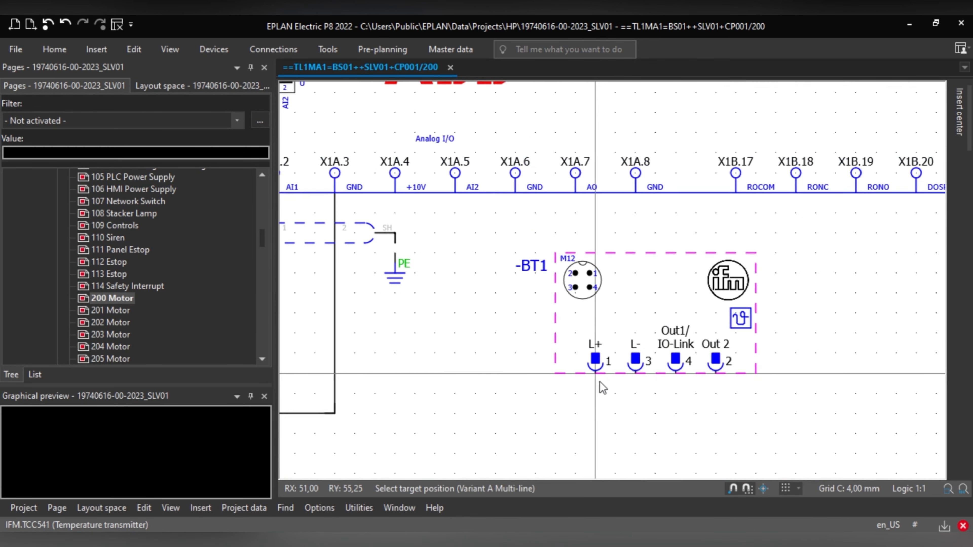
scroll(609, 401, down, 1)
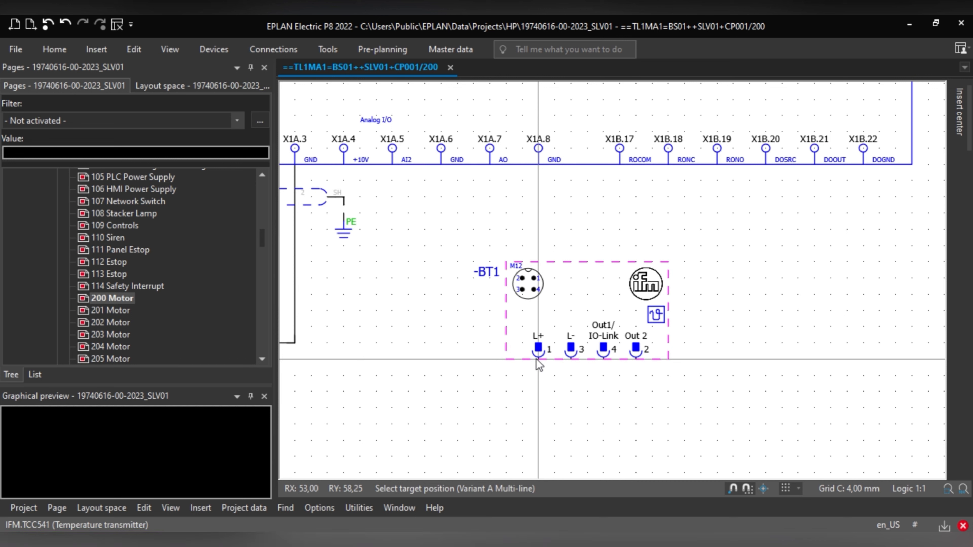
key(Tab)
key(Tab)
key(Tab)
key(Tab)
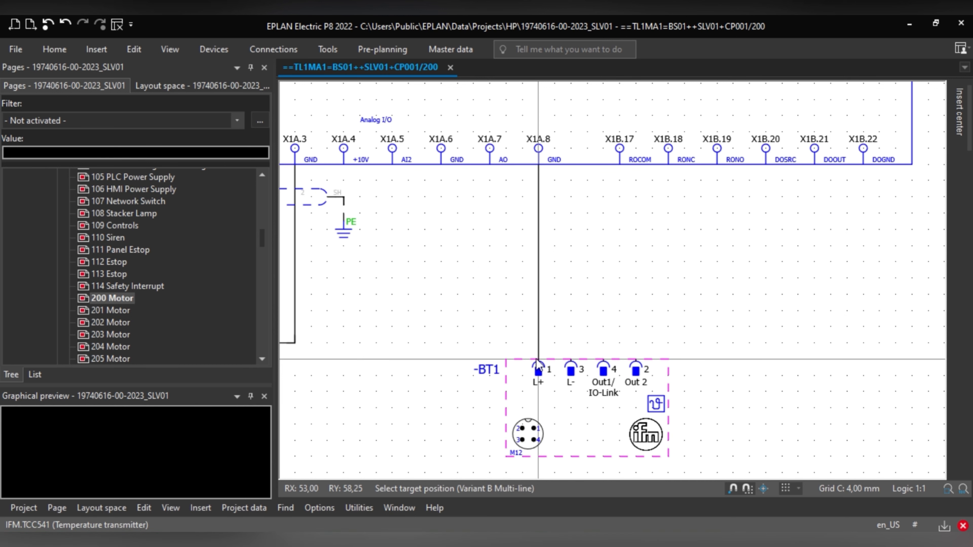
key(Tab)
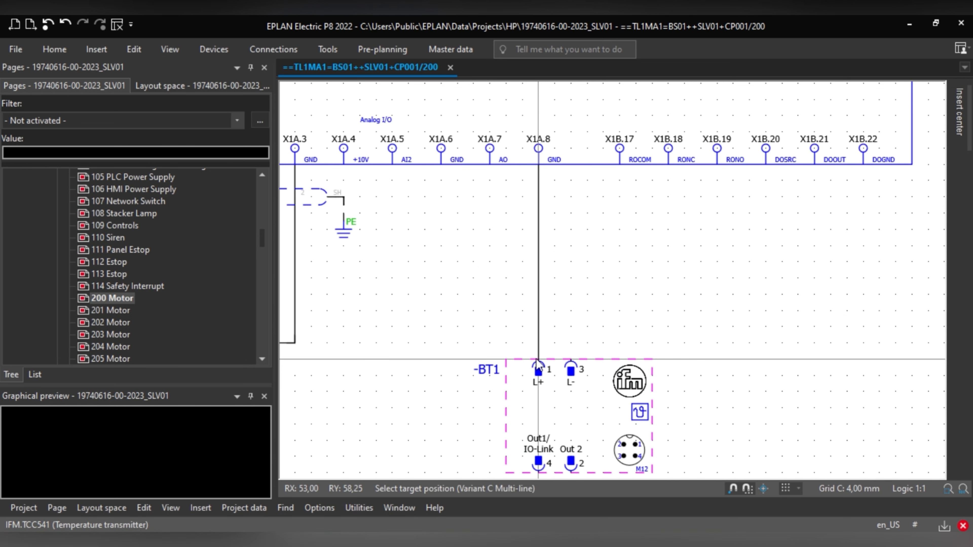
key(Tab)
key(Tab)
key(Tab)
key(Tab)
key(Tab)
key(Tab)
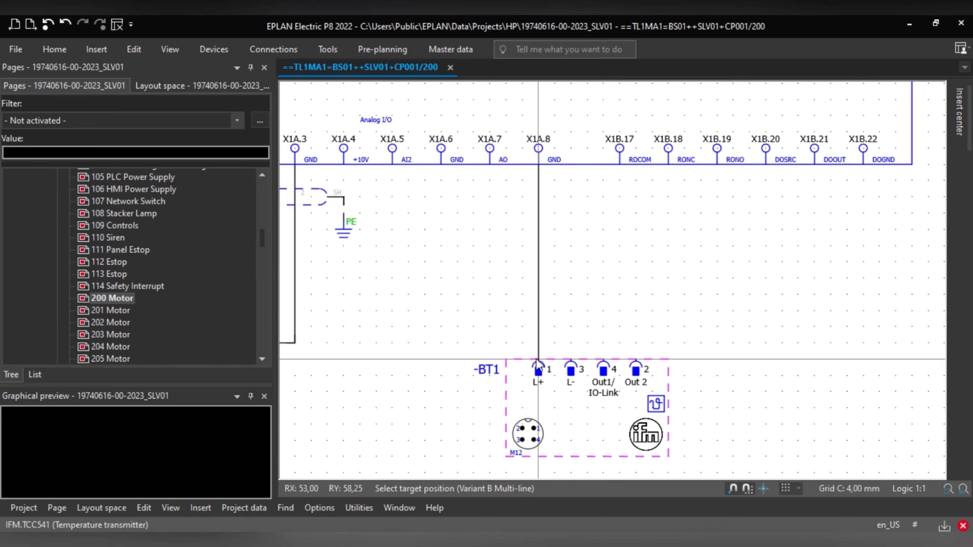
key(Tab)
key(Tab)
key(Tab)
key(Tab)
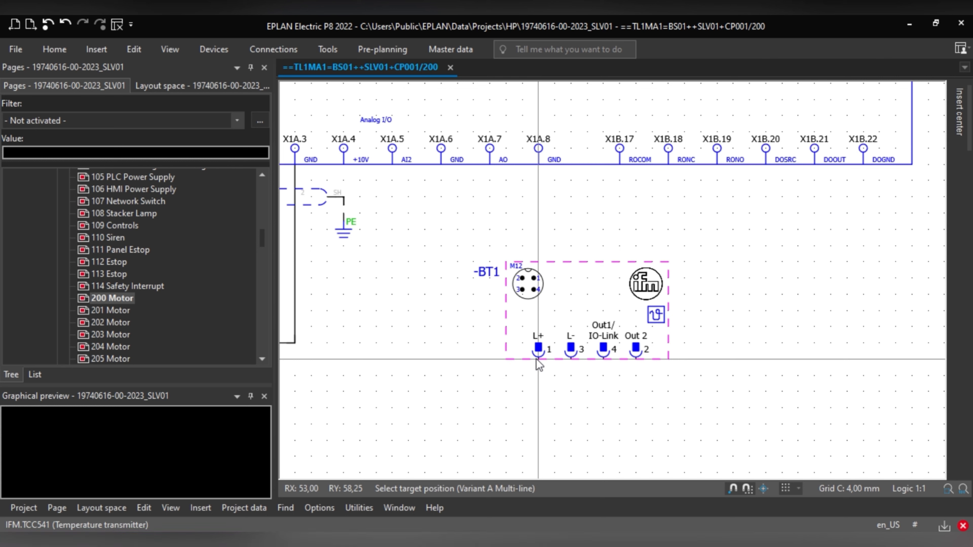
Place the multi-line Variant A symbol of the TCC541 sensor below the drive's X1A.8 terminal
key(Tab)
key(Tab)
key(Tab)
click(538, 364)
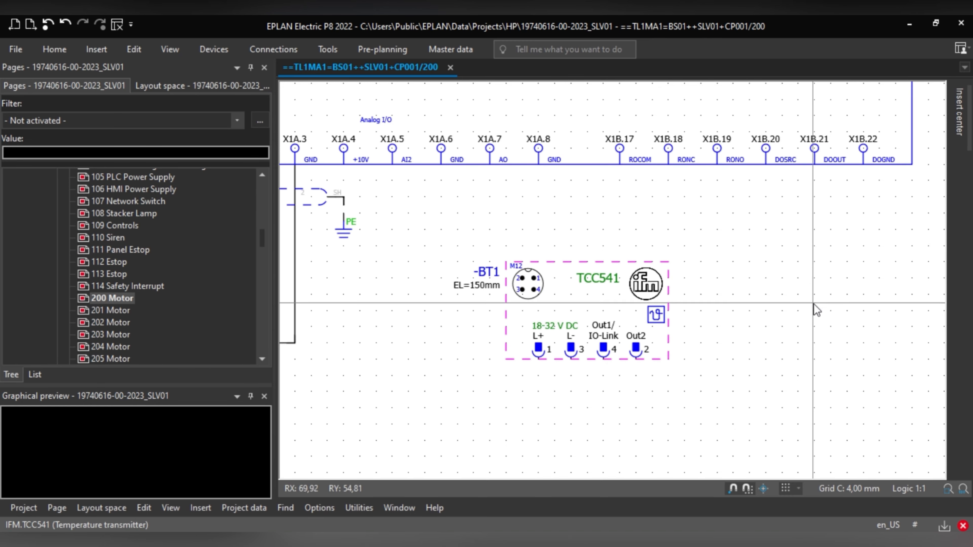
Ungroup the placed TCC541 sensor symbol so its elements can be edited separately
scroll(479, 245, down, 3)
scroll(567, 314, up, 3)
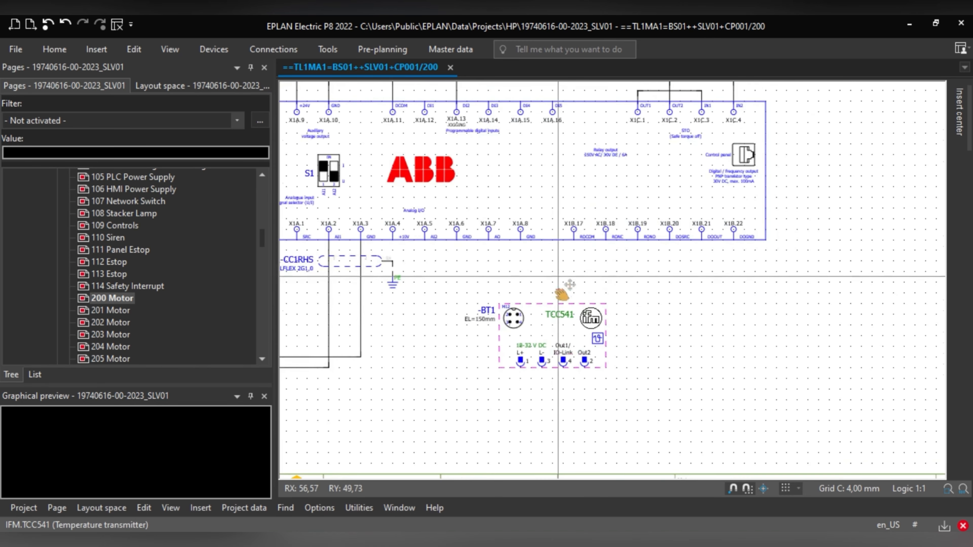
scroll(574, 321, down, 3)
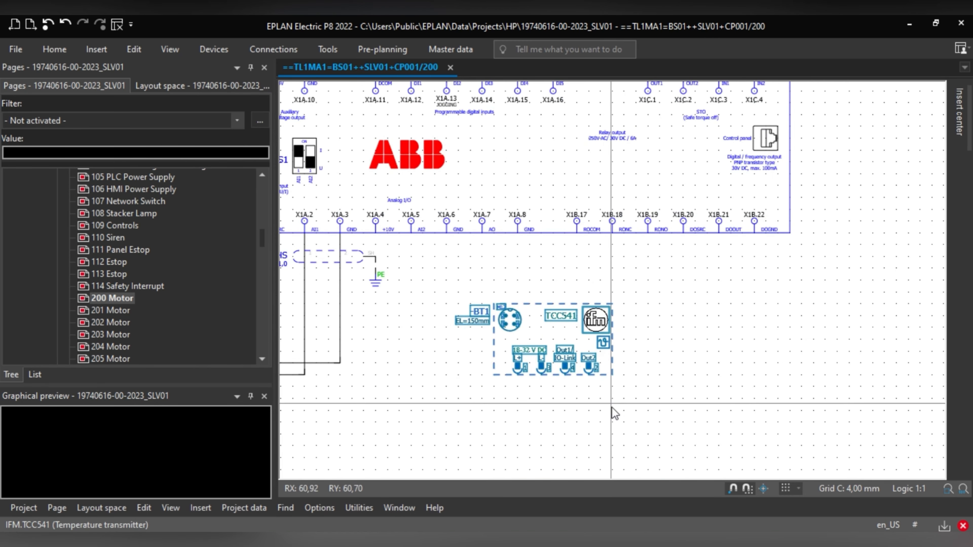
scroll(575, 405, up, 3)
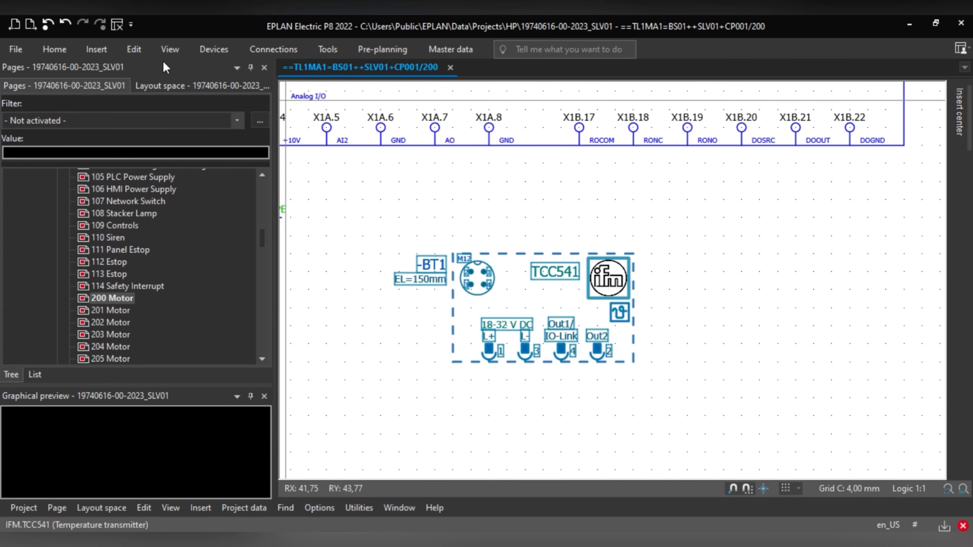
click(134, 49)
click(356, 85)
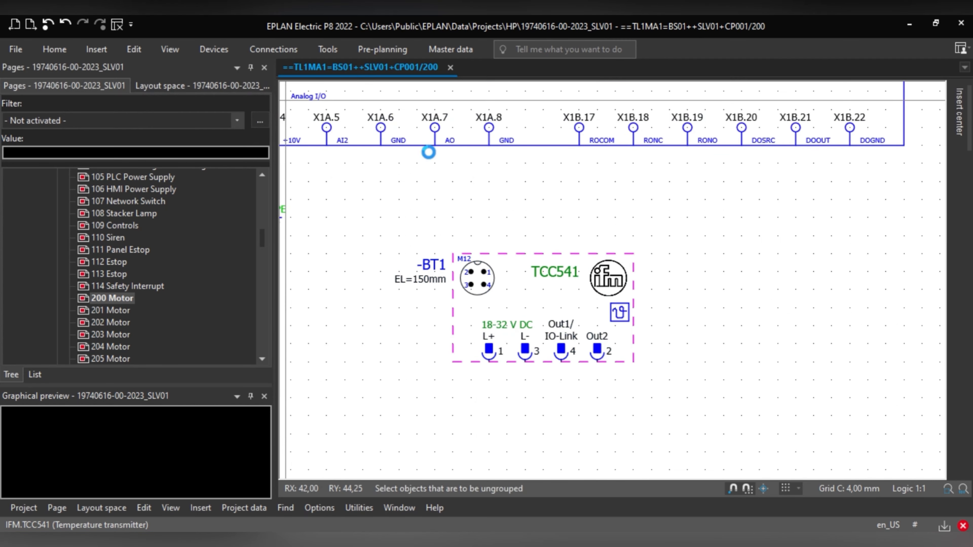
Rotate the sensor's four connection points together to an angle of 270 degrees
scroll(586, 354, up, 2)
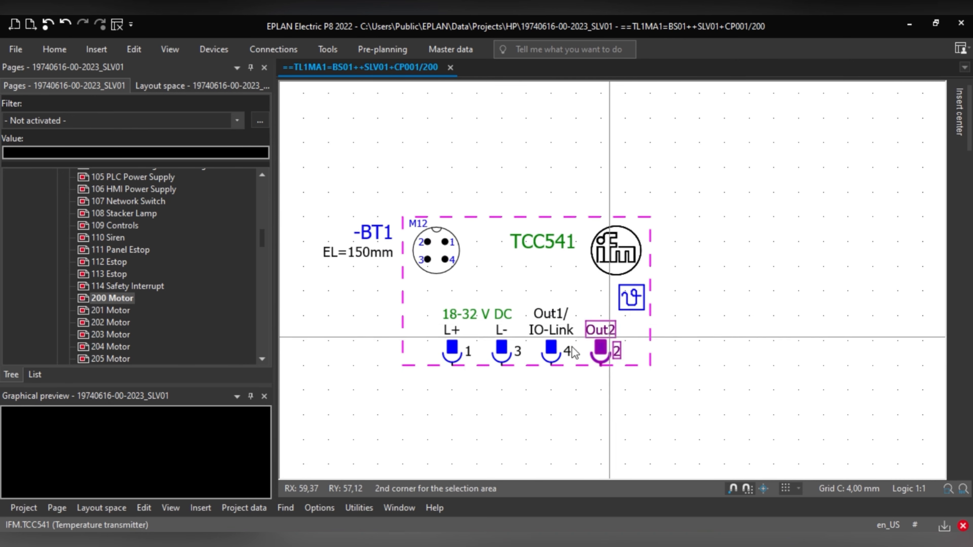
click(543, 372)
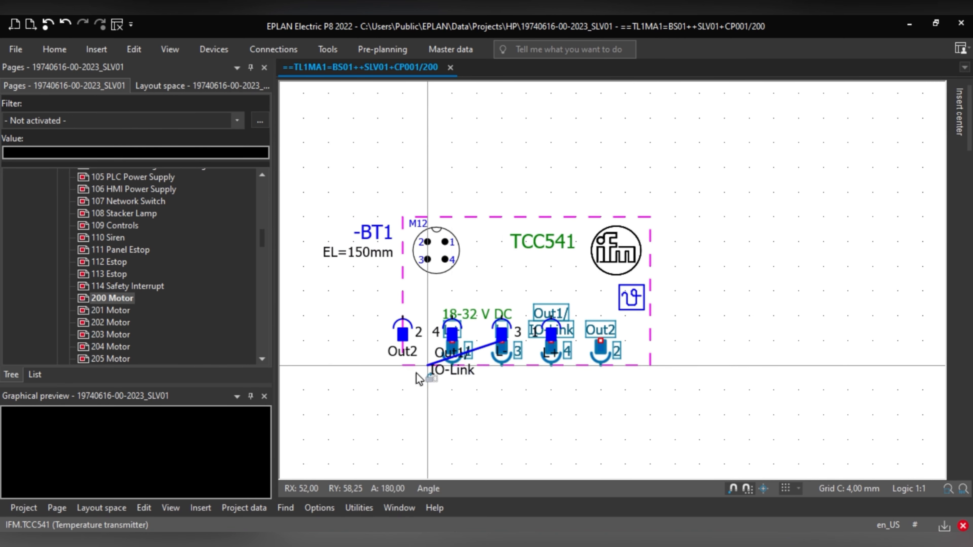
key(Tab)
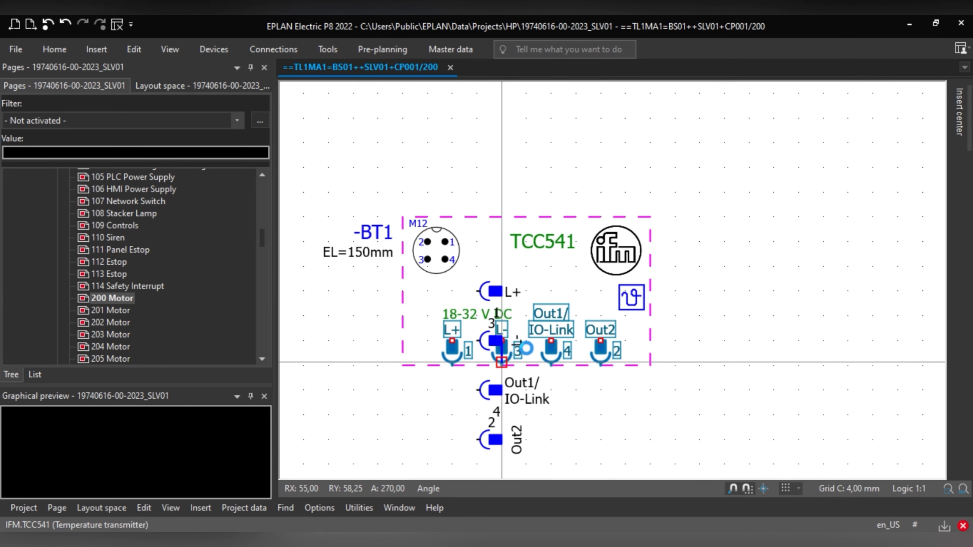
click(502, 361)
Stretch the lower edge of the sensor's dashed box downward to enclose all four rotated connection points
scroll(597, 337, down, 2)
click(558, 291)
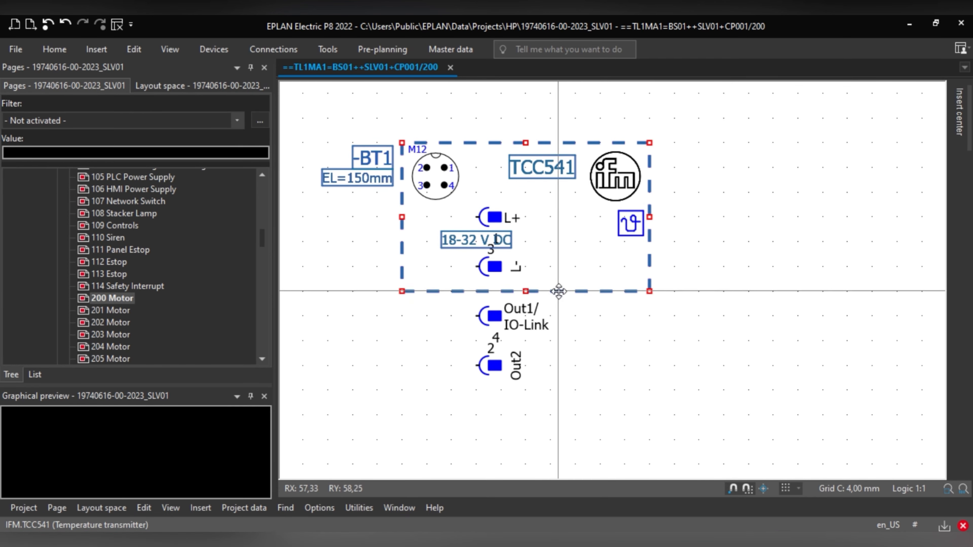
drag(526, 292, 527, 390)
click(526, 389)
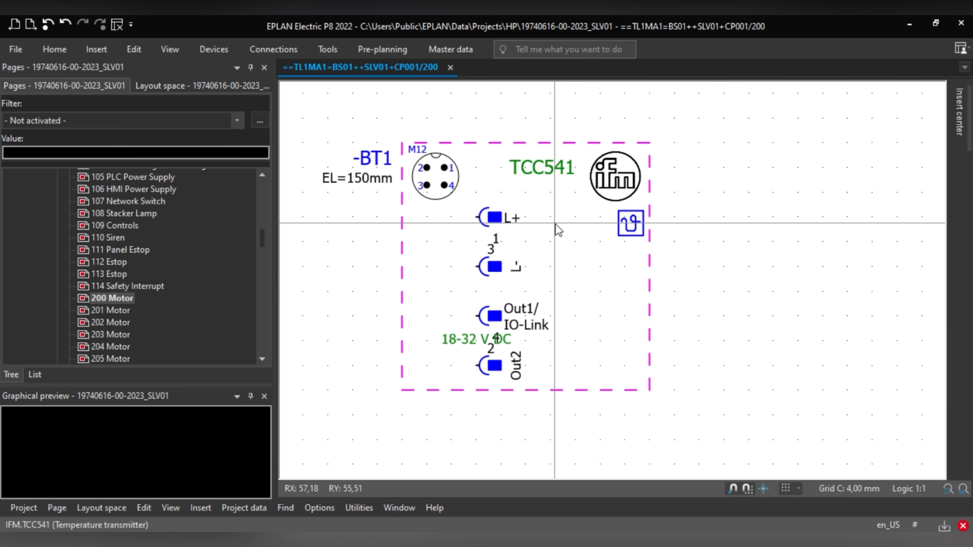
Move the L+, L-, Out1/IO-Link and Out2 connection points together onto the left edge of the dashed box
drag(550, 211, 514, 368)
click(489, 217)
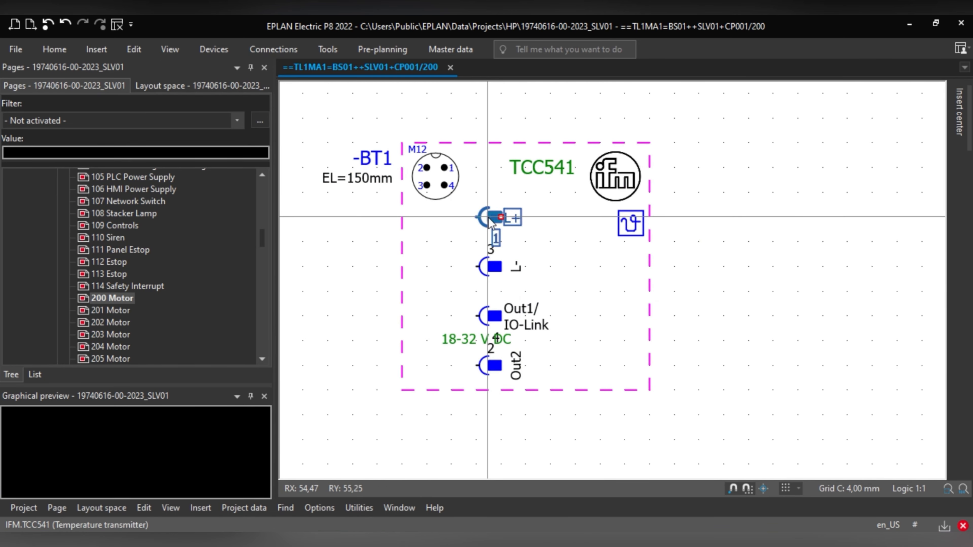
ctrl+click(492, 263)
ctrl+click(494, 314)
ctrl+click(493, 367)
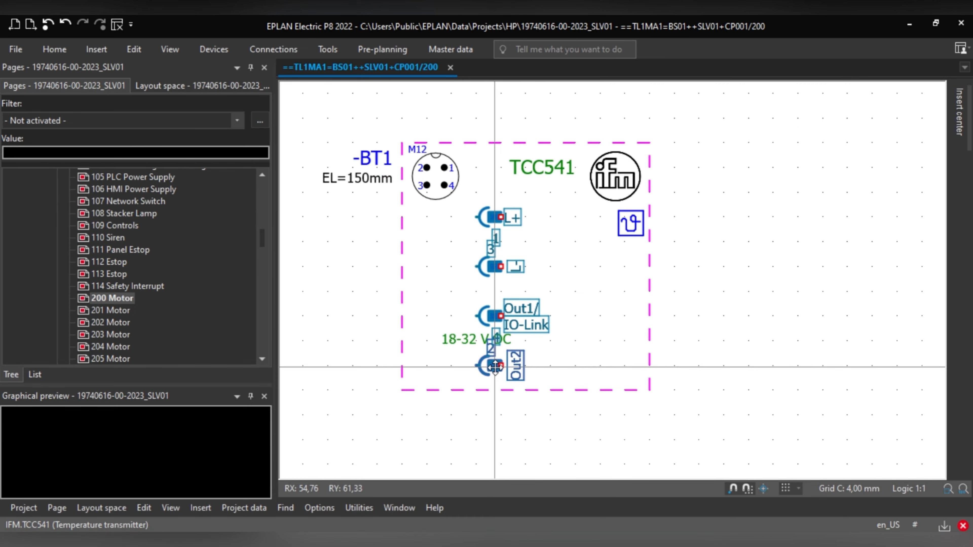
drag(493, 367, 441, 372)
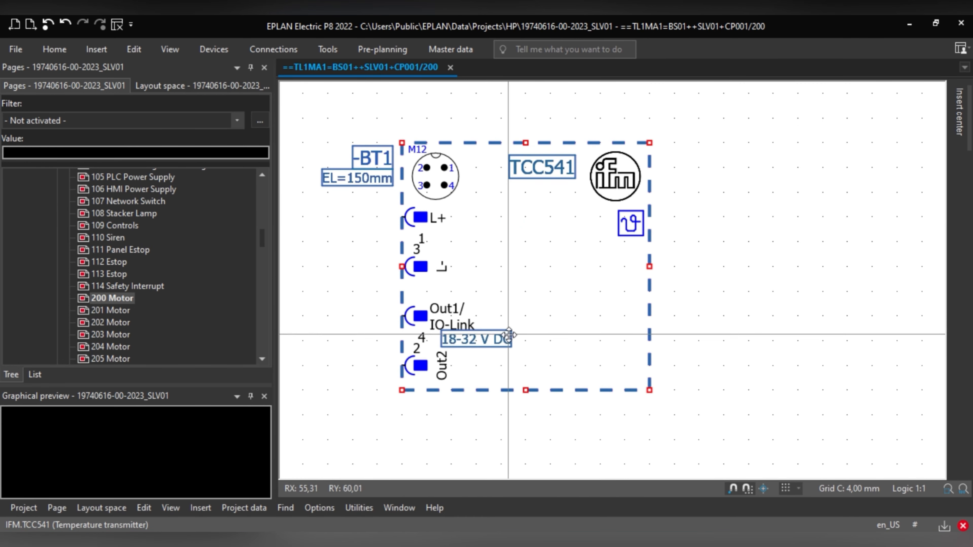
Move the 18-32 V DC text up to the middle of the sensor's dashed box, clear of the connection labels
drag(497, 344, 554, 268)
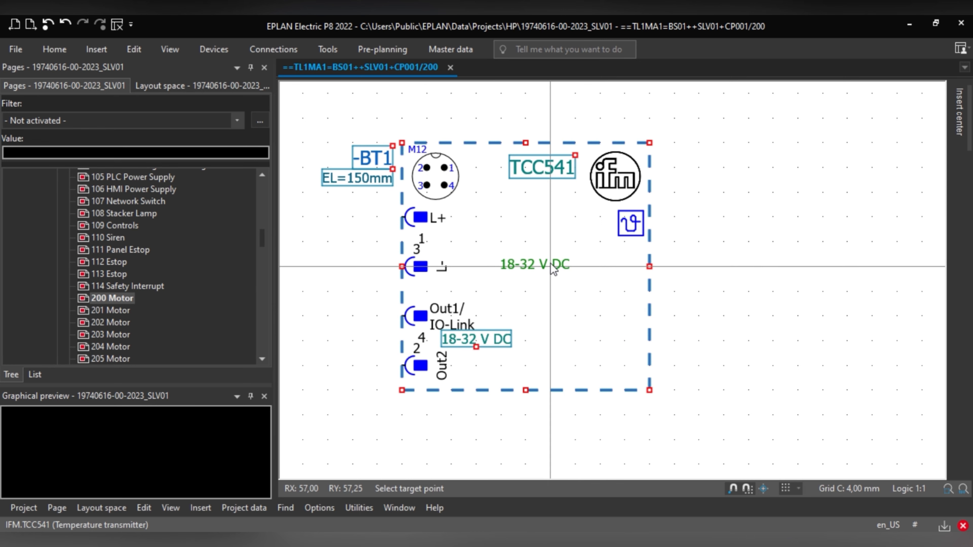
click(555, 288)
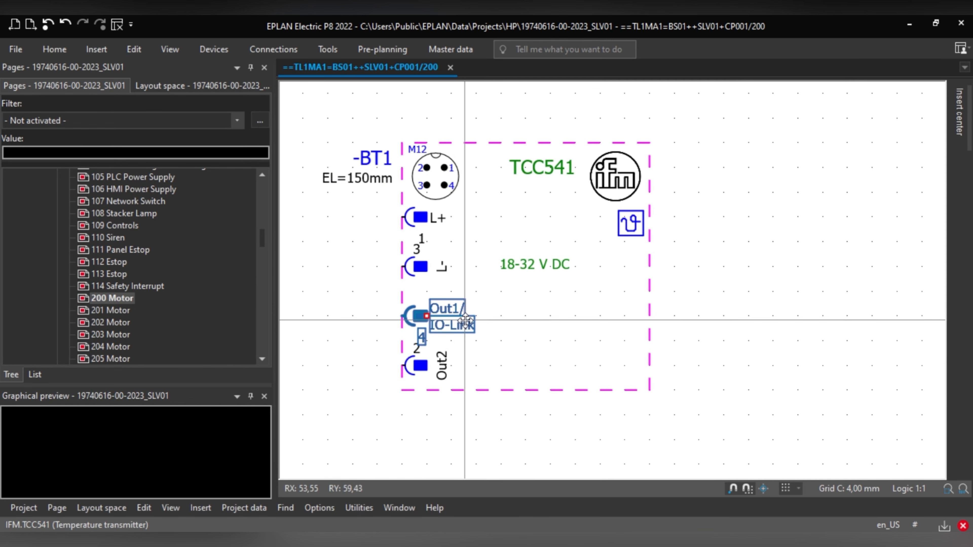
click(425, 217)
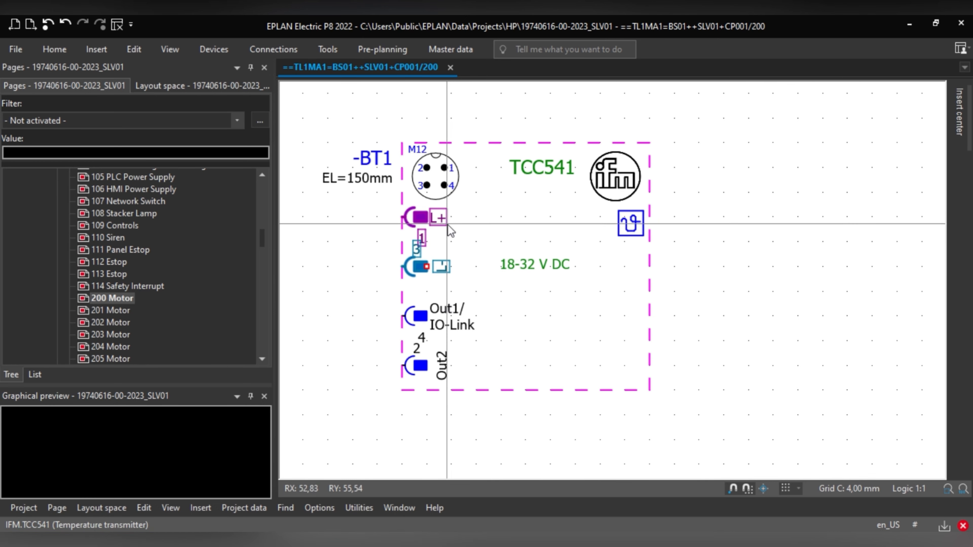
click(454, 262)
click(462, 320)
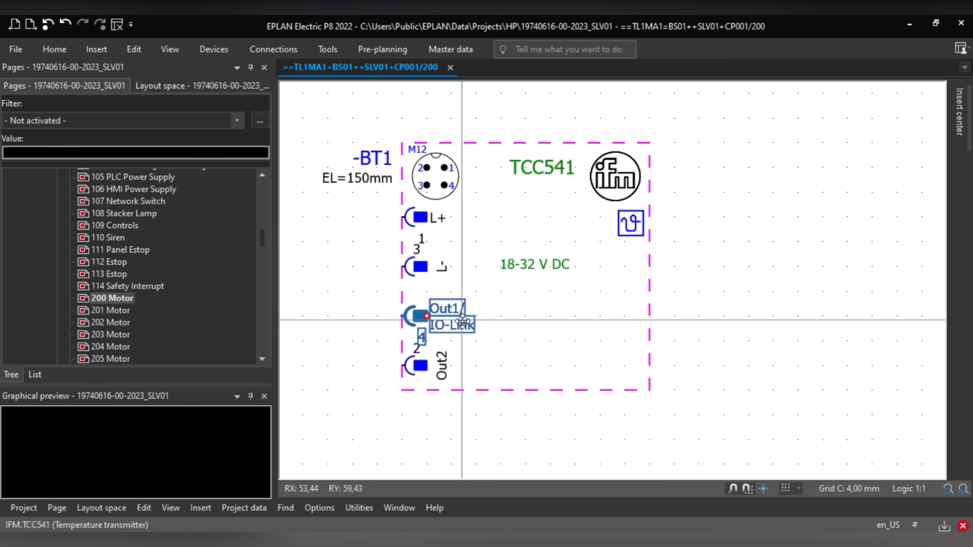
click(443, 352)
click(556, 343)
Undo the text move, the connection point move, the box stretch and the rotation of the sensor's connection points
key(ctrl+z)
key(ctrl+z)
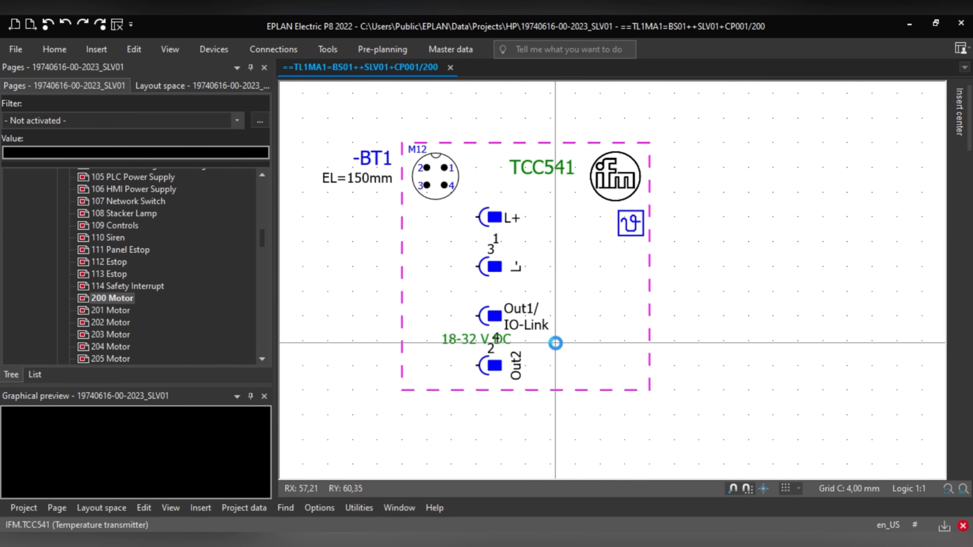
key(ctrl+z)
key(ctrl+z)
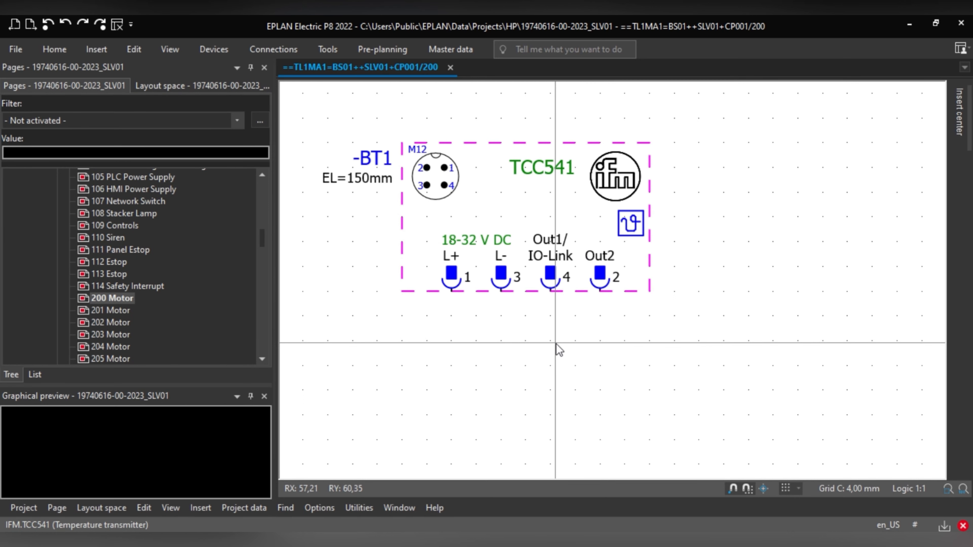
Examine the placed TCC541 sensor, its ifm logo and the ABB logo on the drive above it
scroll(671, 202, down, 3)
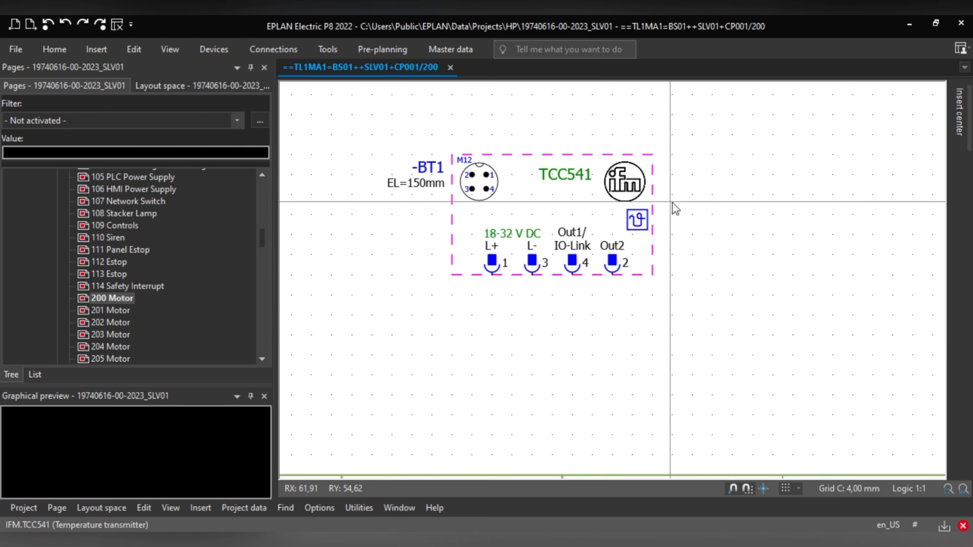
middle_drag(719, 357, 725, 389)
scroll(674, 134, down, 1)
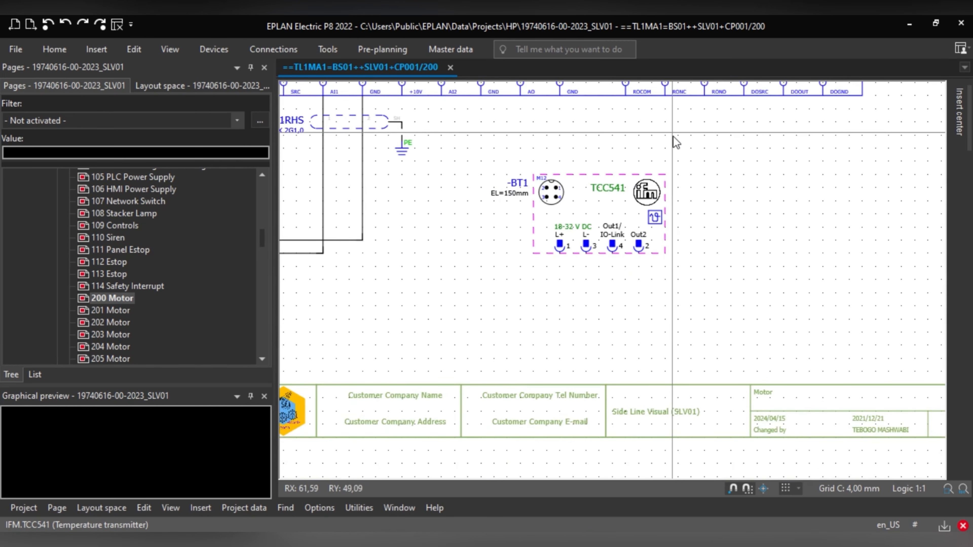
middle_drag(673, 137, 691, 280)
drag(523, 187, 399, 125)
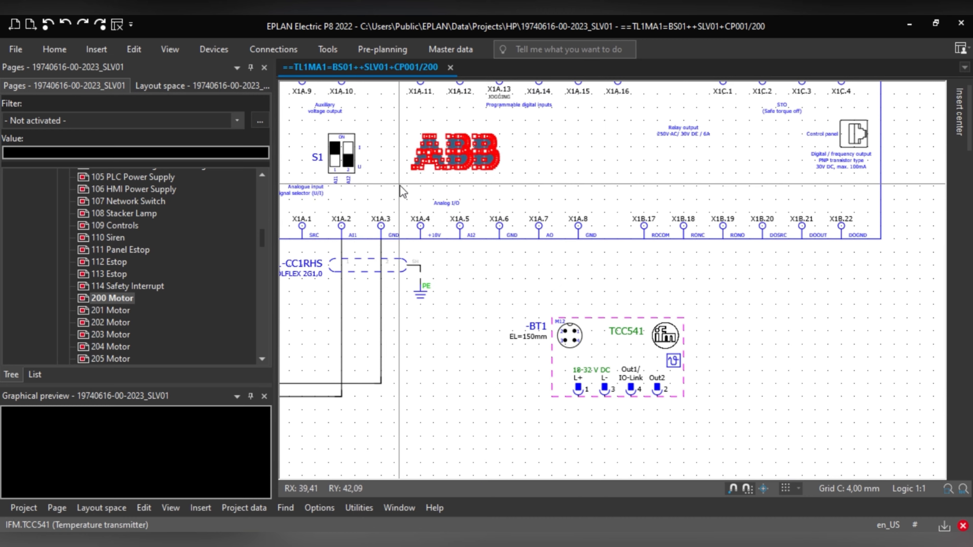
click(660, 339)
click(710, 318)
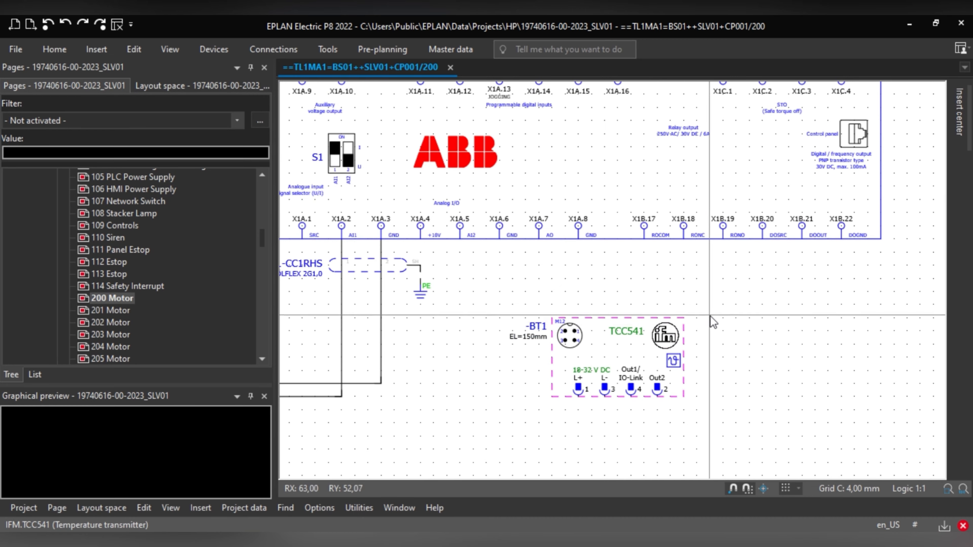
Review the motor page from the 200F1 protection switch through the ABB drive to the TCC541 sensor
scroll(710, 317, down, 1)
mouse_move(578, 301)
middle_down()
mouse_move(660, 378)
mouse_move(658, 424)
middle_up()
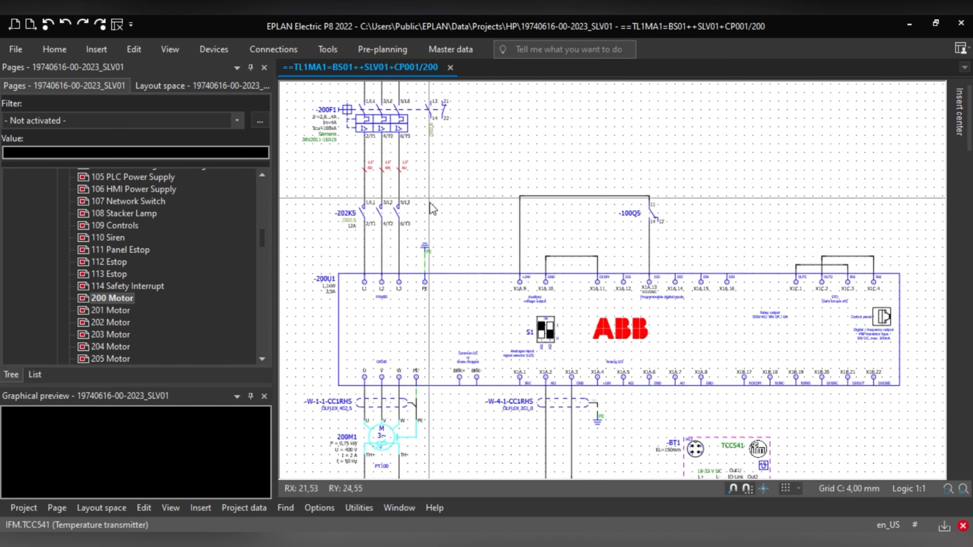
middle_drag(434, 210, 556, 254)
scroll(511, 190, up, 3)
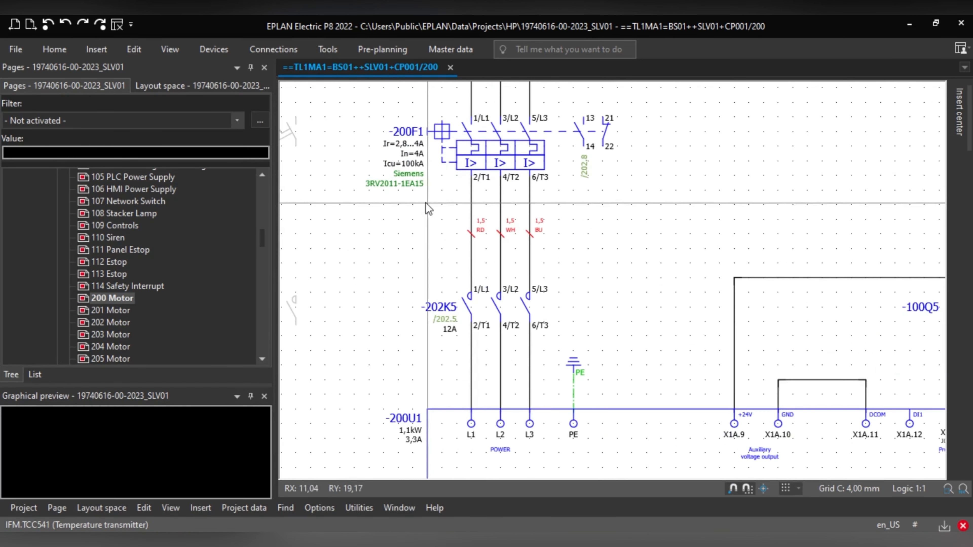
scroll(527, 213, down, 2)
middle_drag(595, 273, 490, 156)
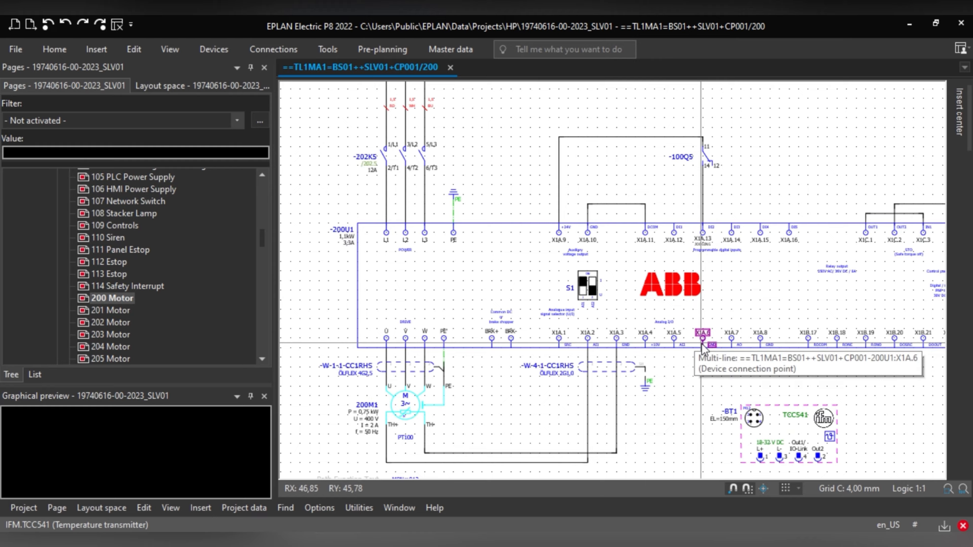
middle_drag(763, 422, 679, 256)
scroll(716, 270, up, 2)
scroll(719, 329, down, 2)
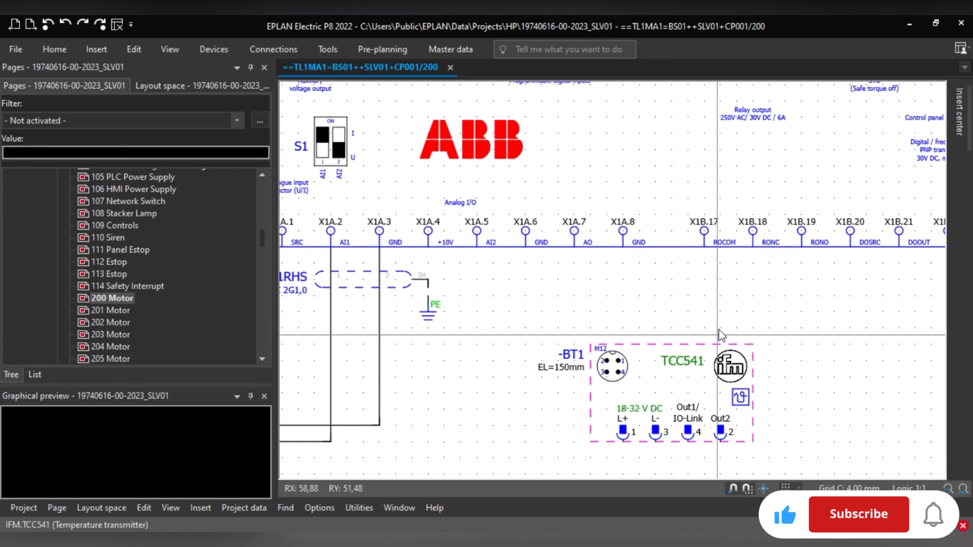
scroll(511, 358, down, 3)
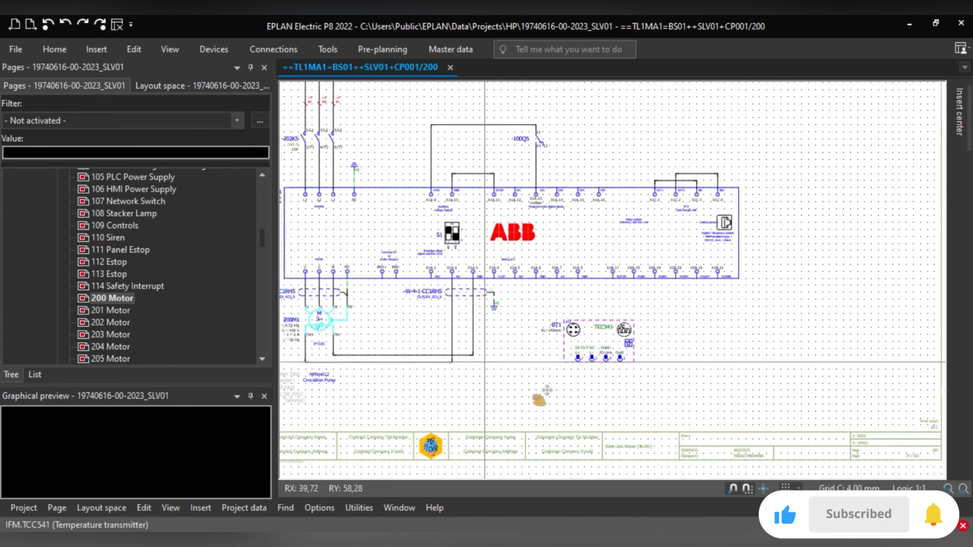